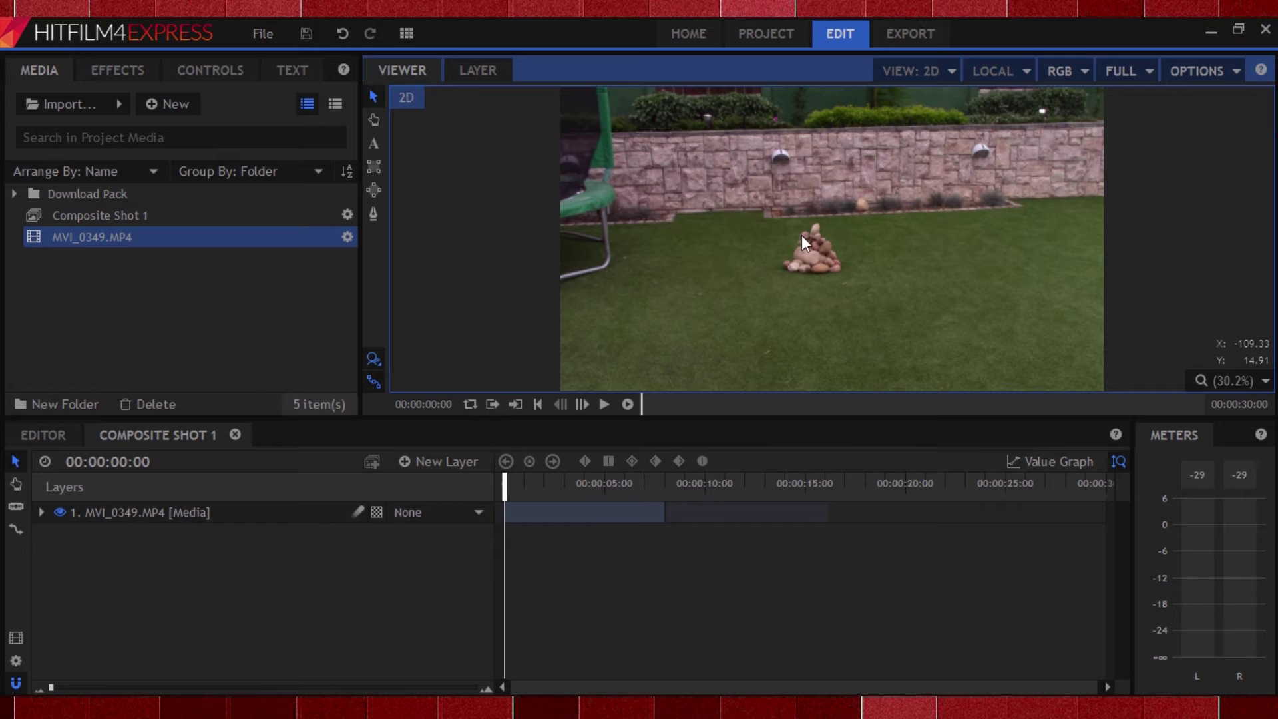
Add Burn Marks from the Download Pack as a layer with Multiply blending.
left_click(14, 192)
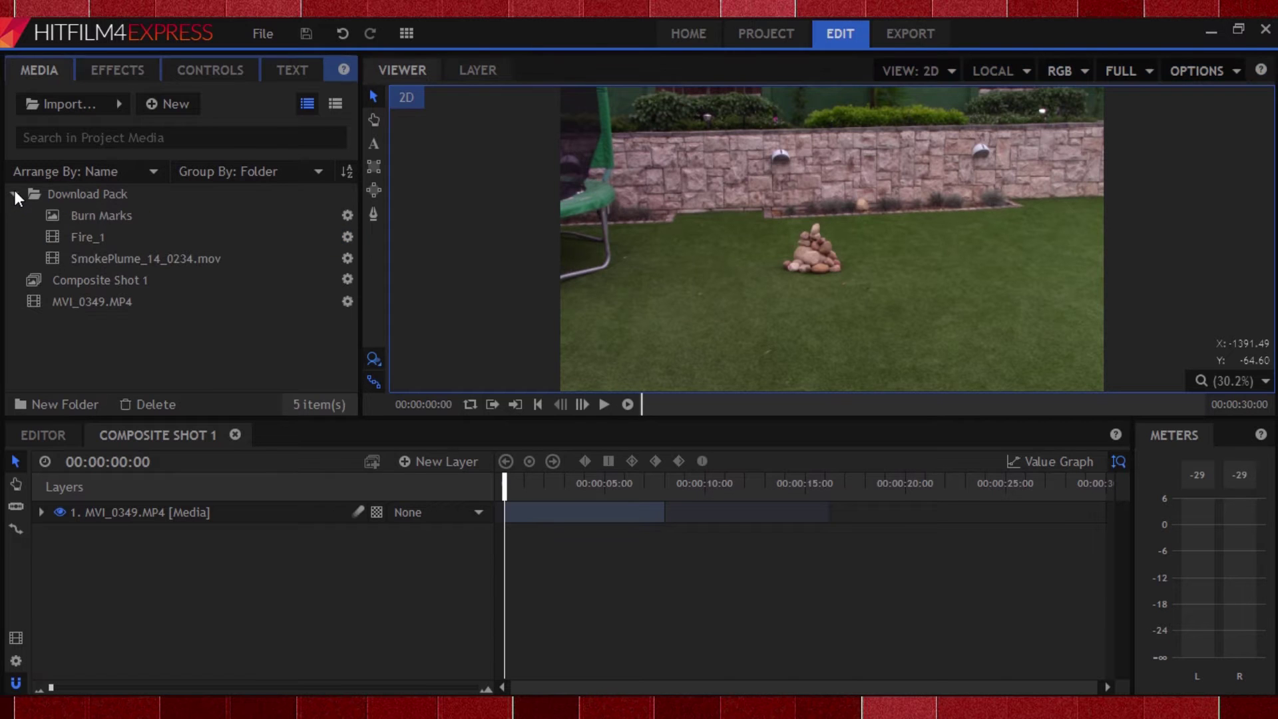
mouse_move(52, 217)
left_mouse_down()
mouse_move(295, 433)
mouse_move(505, 504)
left_mouse_up()
right_click(300, 514)
mouse_move(379, 114)
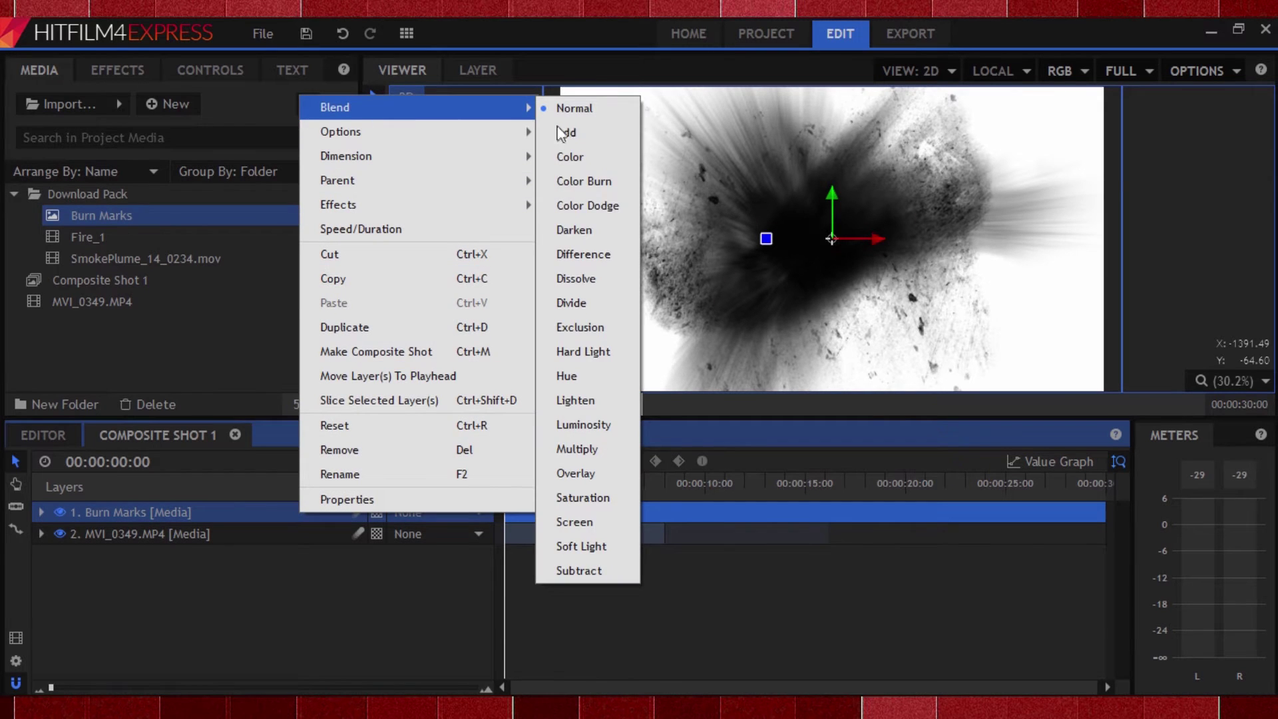
left_click(577, 450)
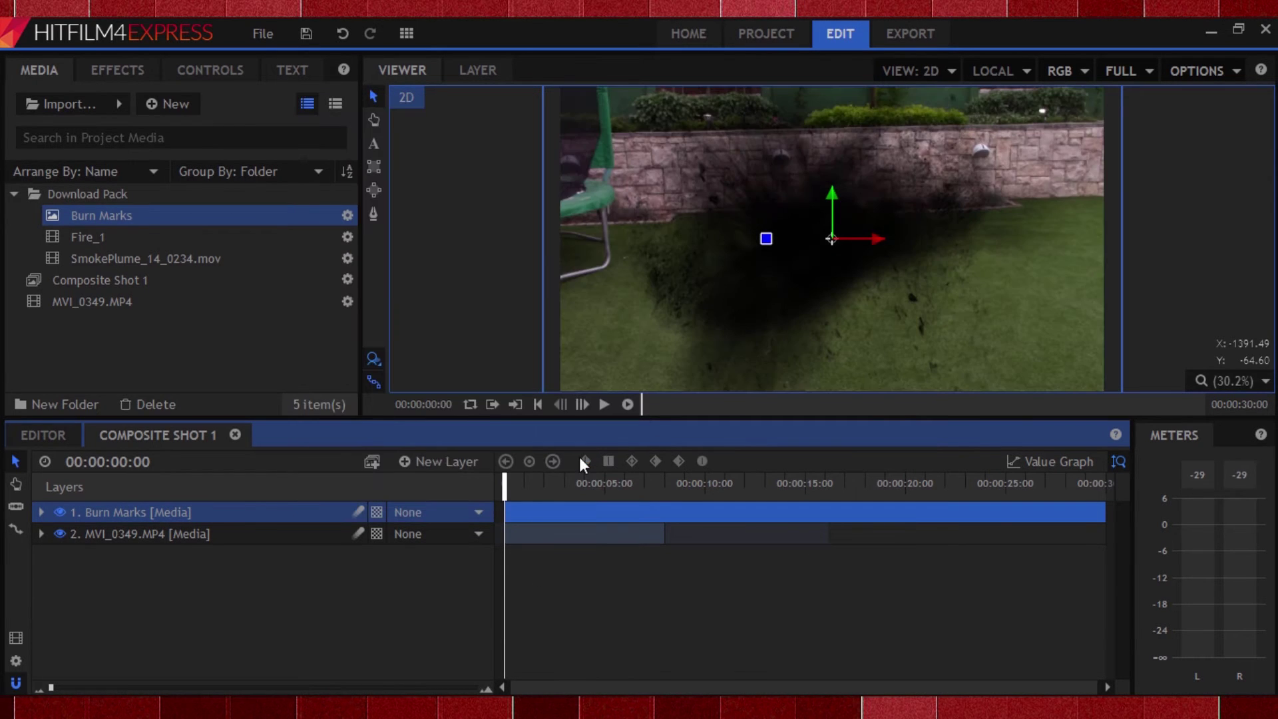
Shrink the burn marks to 5% scale at 90% opacity, then duplicate into eight layers.
left_click(210, 68)
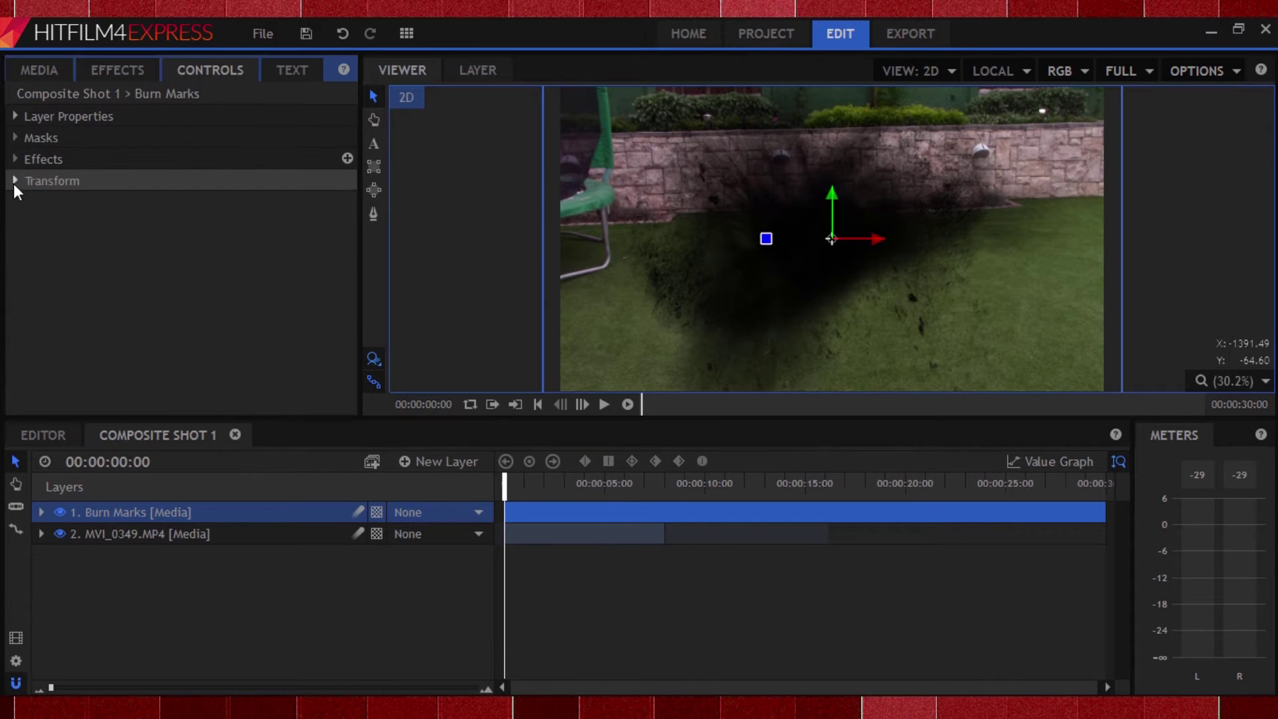
left_click(15, 181)
left_click_drag(282, 266, 238, 266)
left_click(331, 200)
type("9")
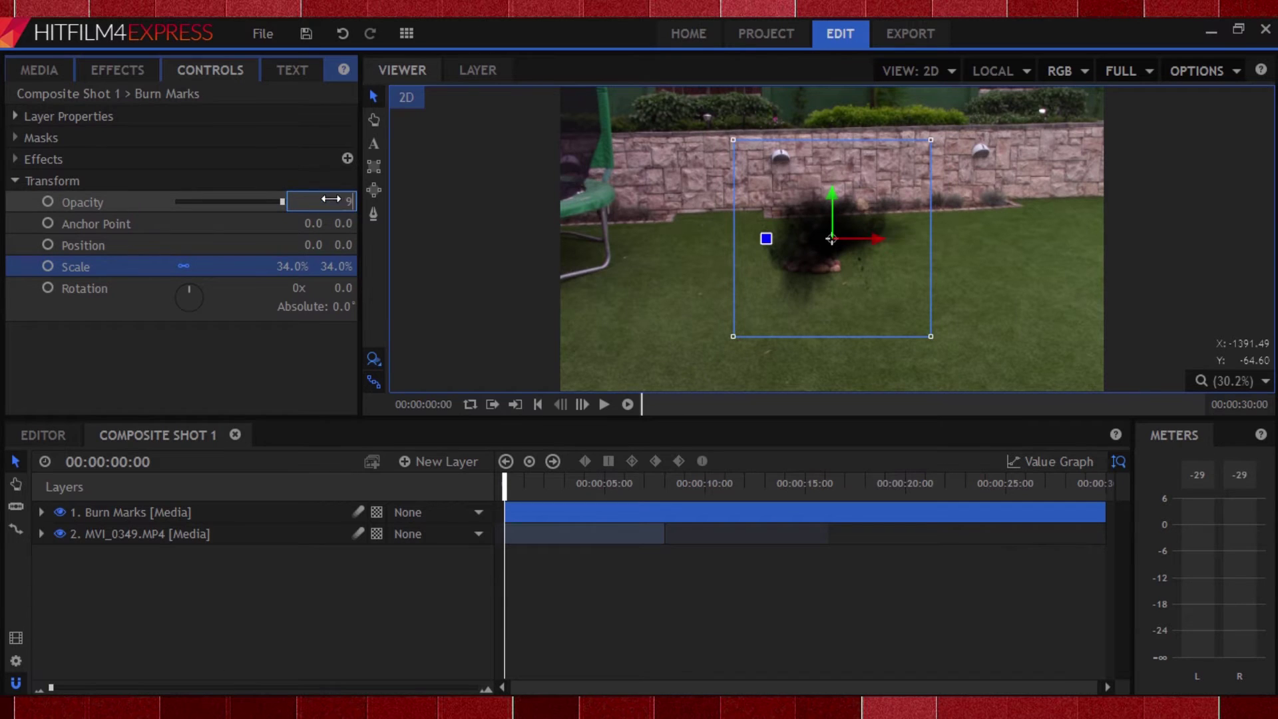
type("0")
key("Return")
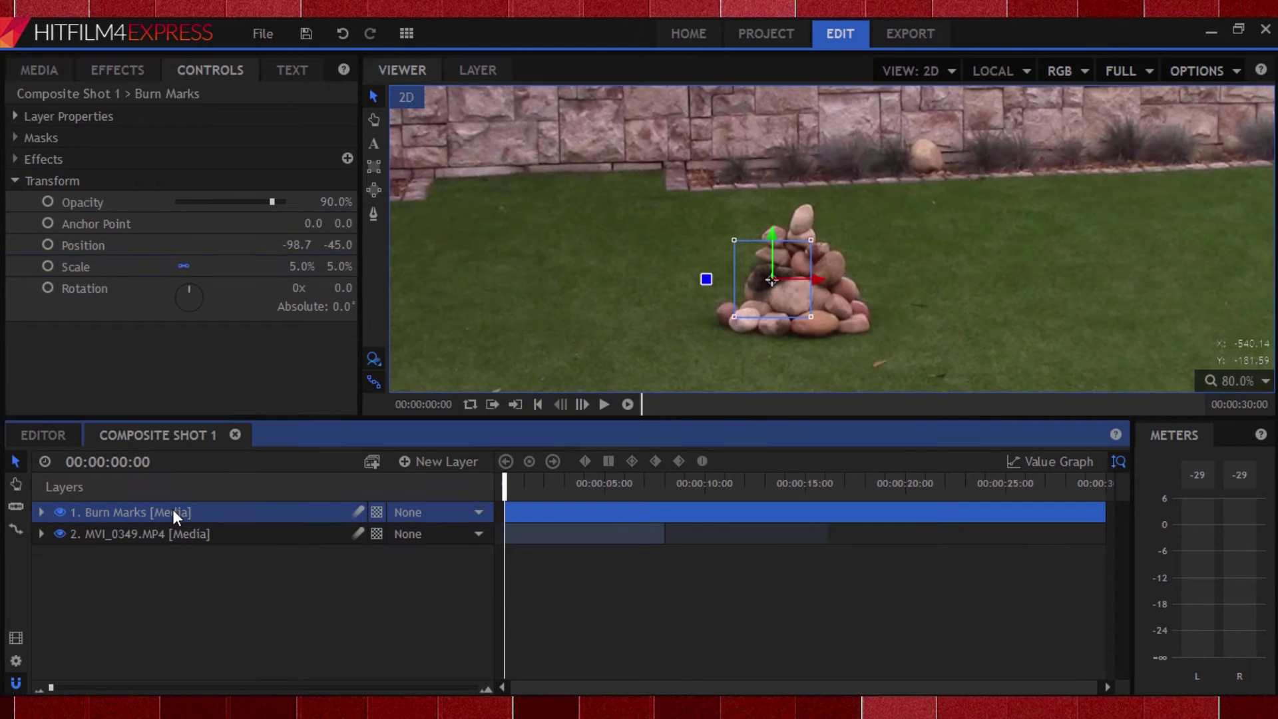
key("ctrl+d")
key("ctrl+d")
key("ctrl+d")
key("ctrl+d")
key("ctrl+d")
key("ctrl+d")
key("ctrl+d")
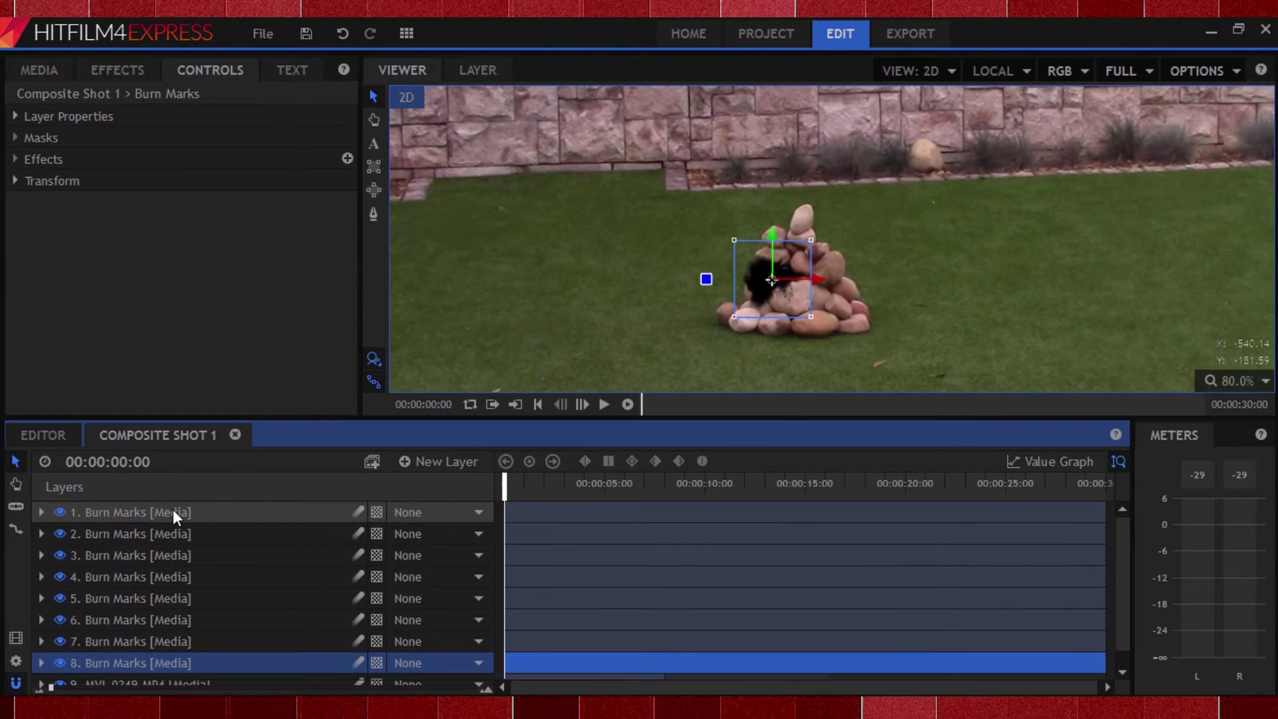
Move and rotate the first six burn marks onto different parts of the rock pile.
left_click_drag(779, 286, 852, 321)
left_click(282, 532)
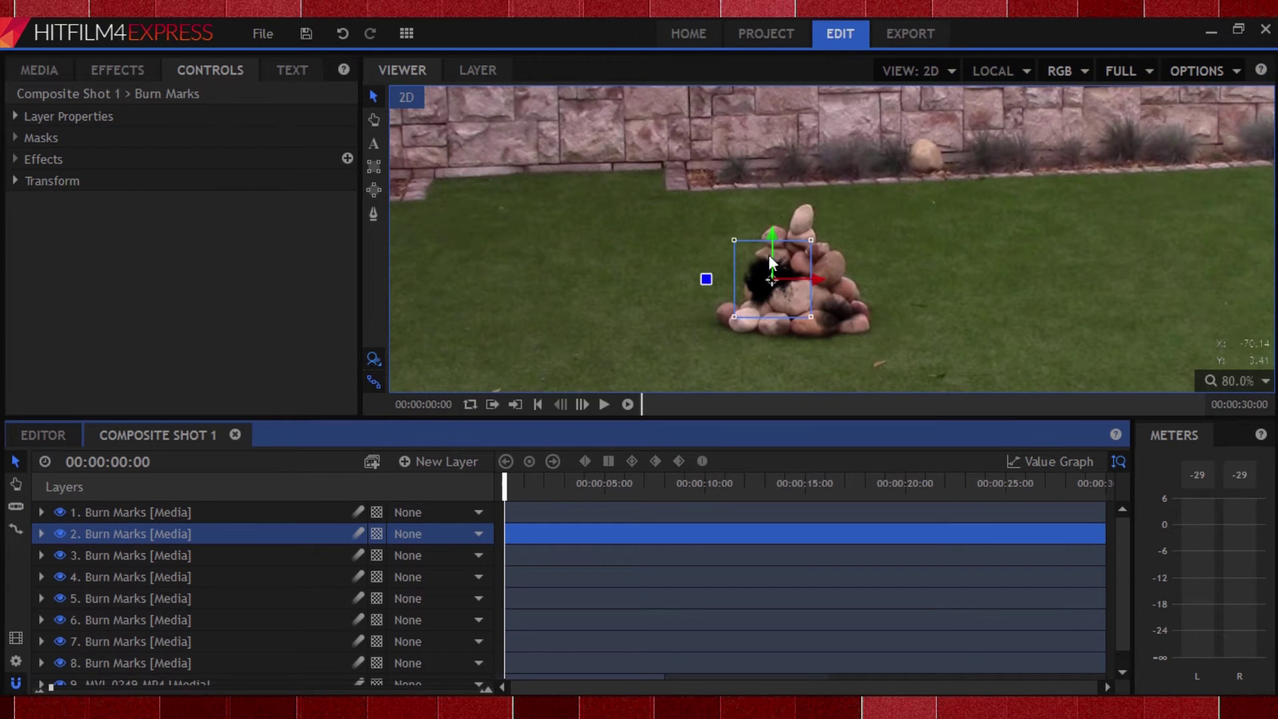
mouse_move(770, 283)
left_mouse_down()
mouse_move(803, 228)
mouse_move(777, 170)
mouse_move(791, 169)
left_mouse_up()
left_click(220, 555)
left_click_drag(710, 301, 729, 312)
left_click(766, 288)
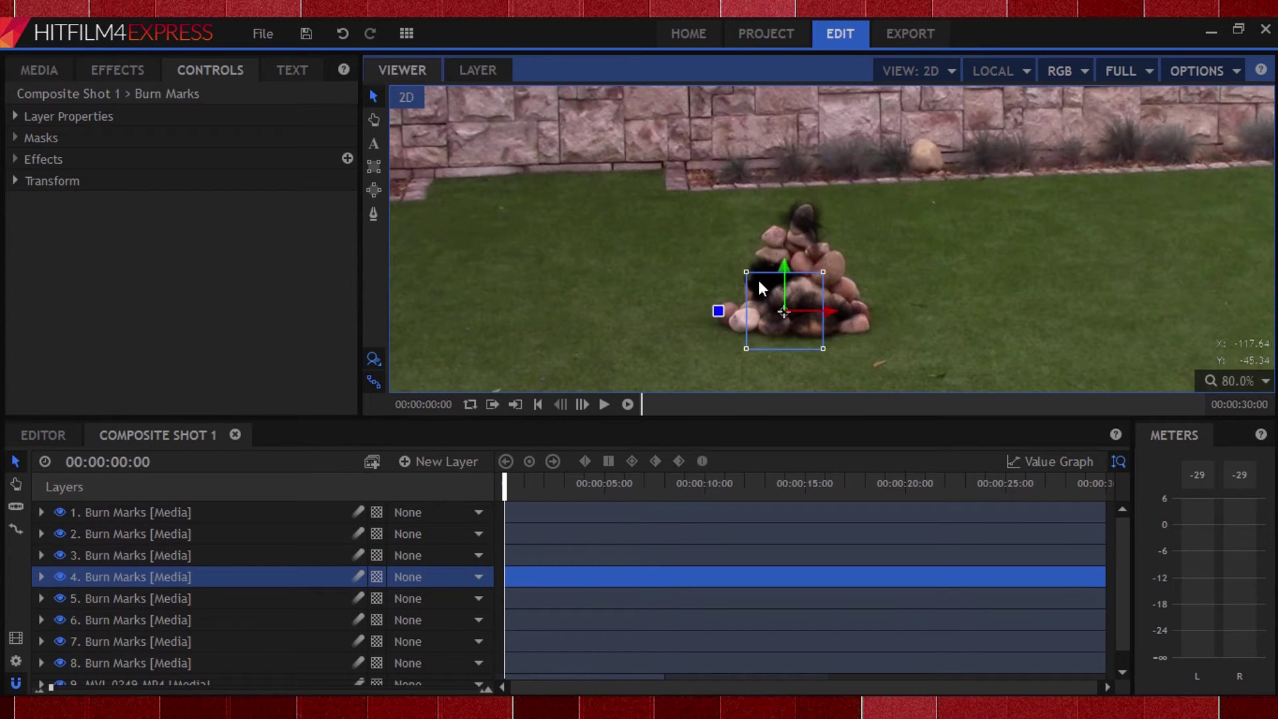
left_click(762, 291)
left_click(162, 620)
mouse_move(772, 278)
left_mouse_down()
mouse_move(807, 256)
mouse_move(763, 312)
mouse_move(817, 258)
mouse_move(788, 250)
left_mouse_up()
Select the remaining burn marks in turn and fine-tune their placement on the rocks.
left_click(133, 640)
left_click(793, 285)
left_click(190, 519)
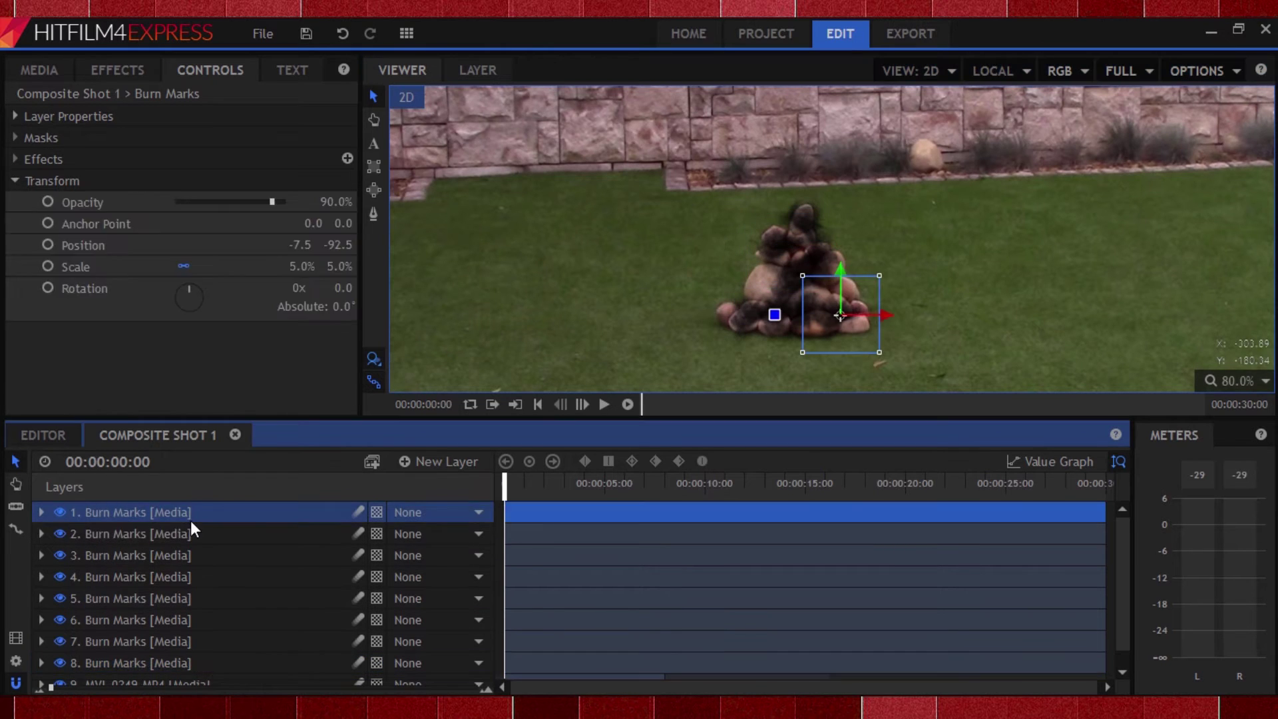
left_click(779, 293)
left_click(845, 321)
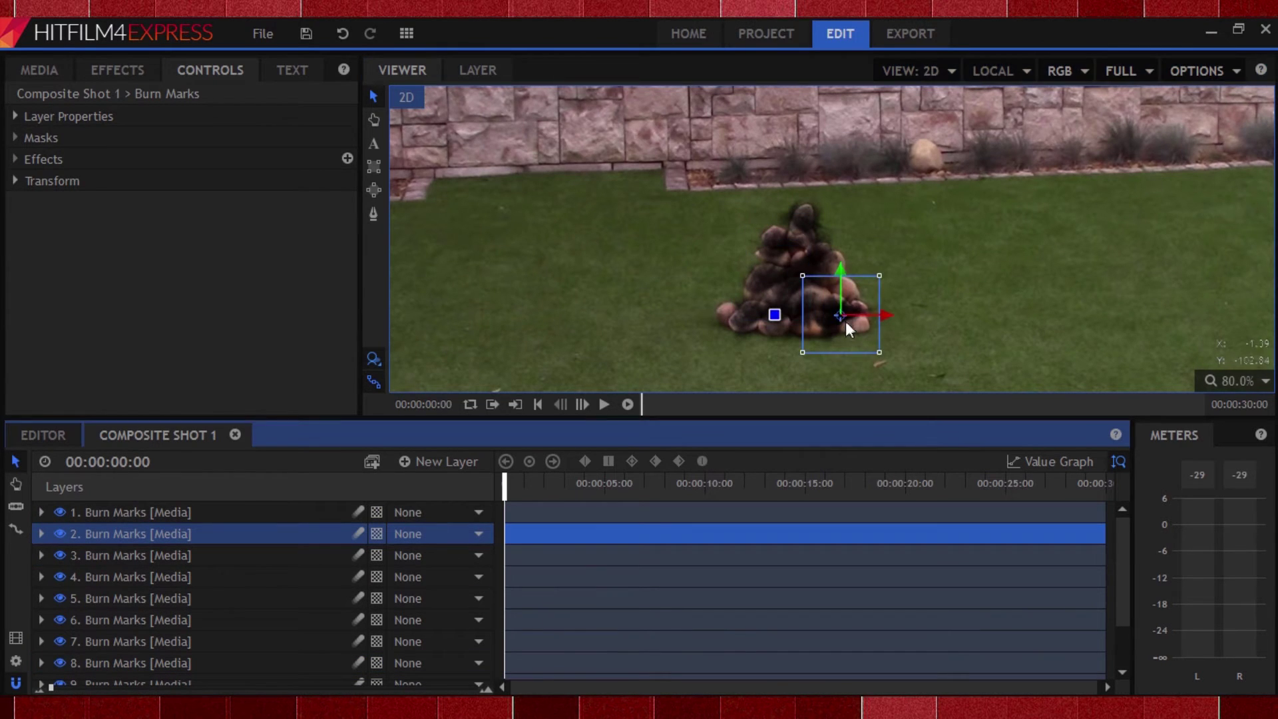
left_click(845, 321)
left_click(832, 318)
Add the SmokePlume clip as a layer with Multiply blending.
left_click(964, 251)
scroll(965, 252, "down", 1)
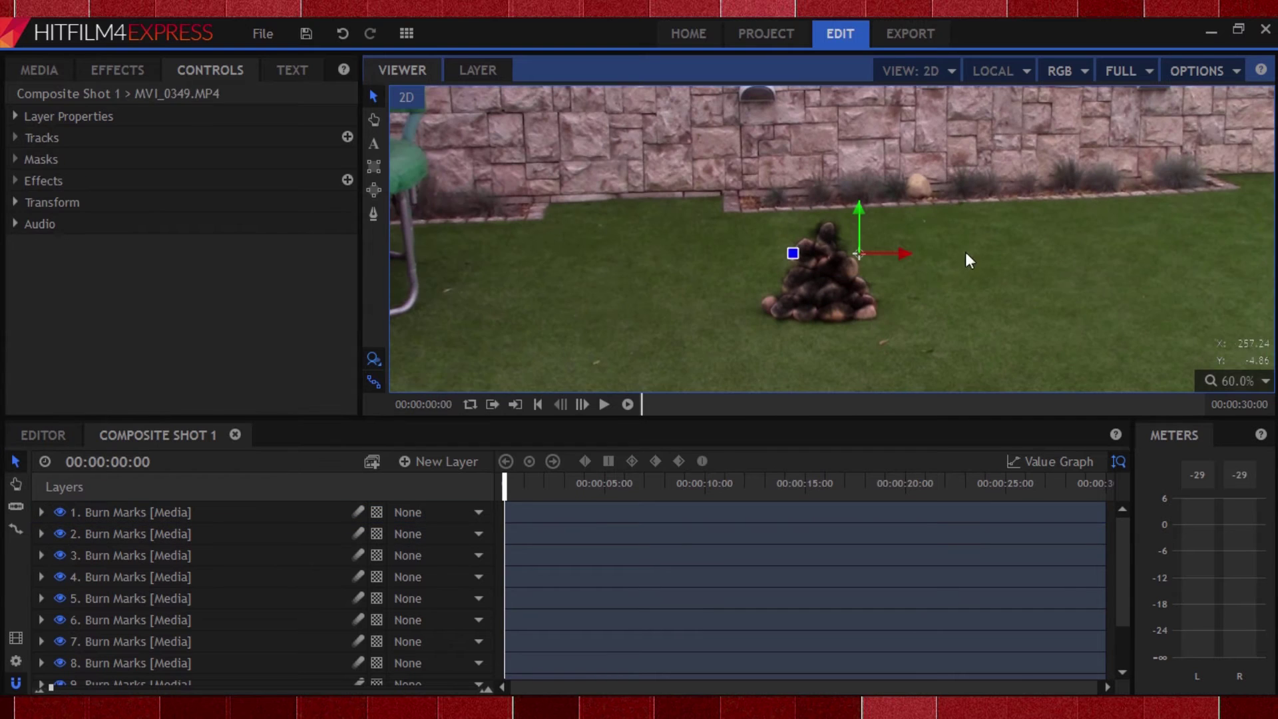
left_click(40, 71)
left_click_drag(58, 253, 504, 507)
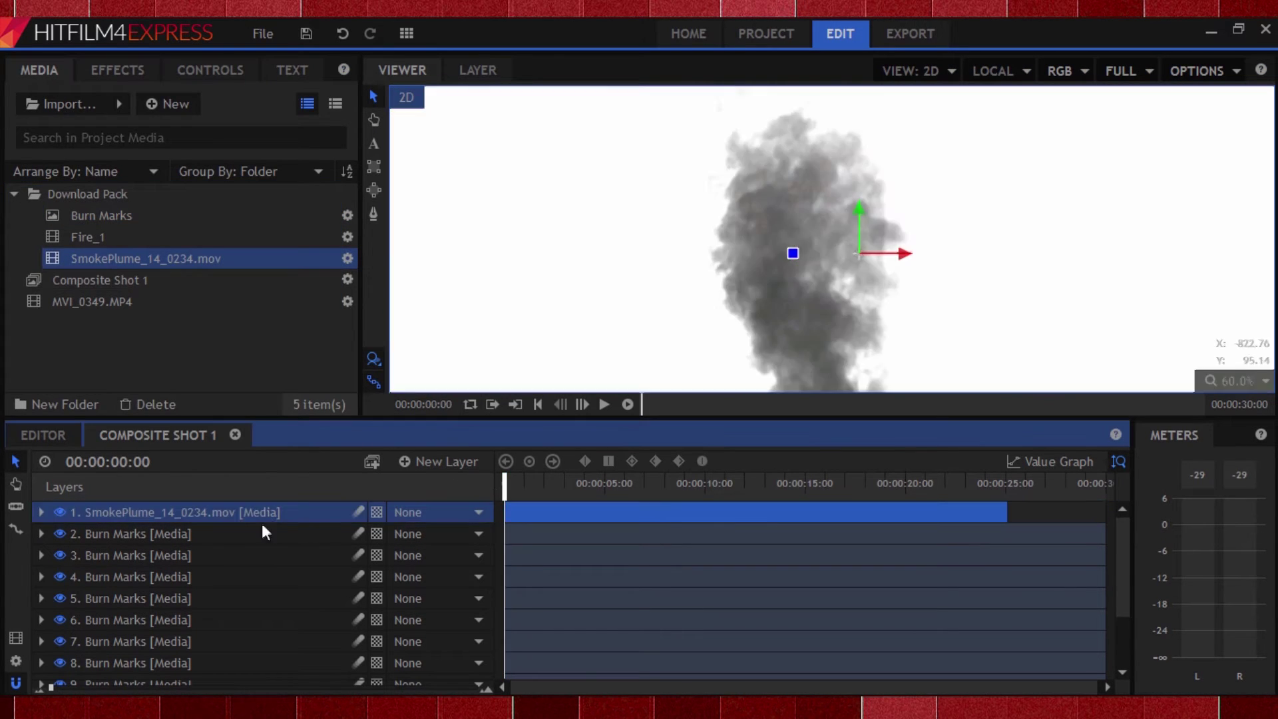
right_click(224, 510)
mouse_move(289, 75)
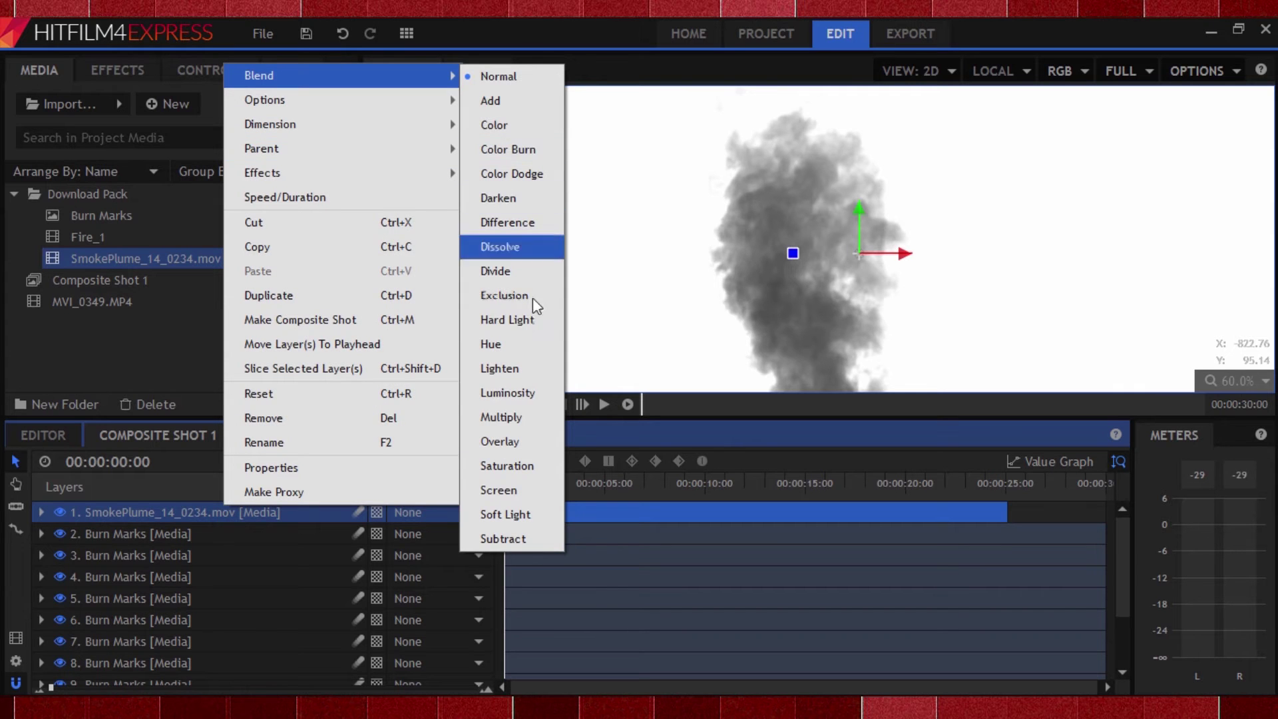
left_click(510, 407)
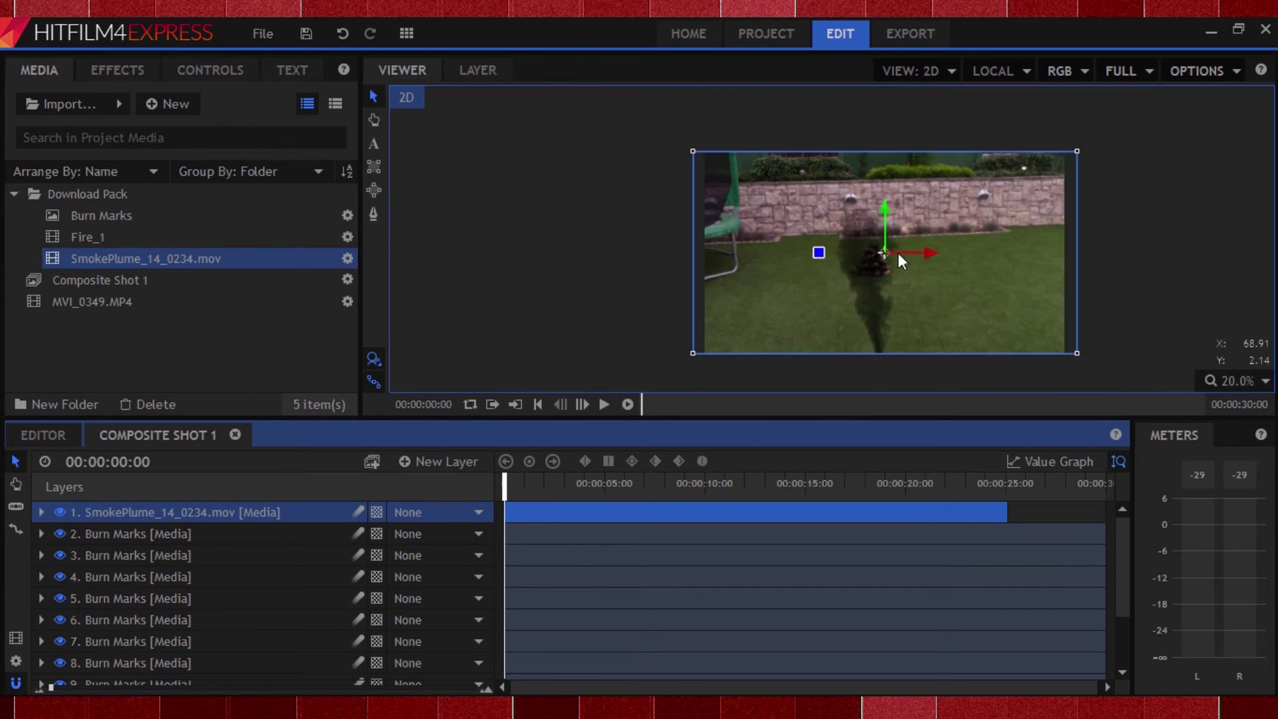
Set the smoke layer's opacity to 85%.
scroll(908, 254, "up", 1)
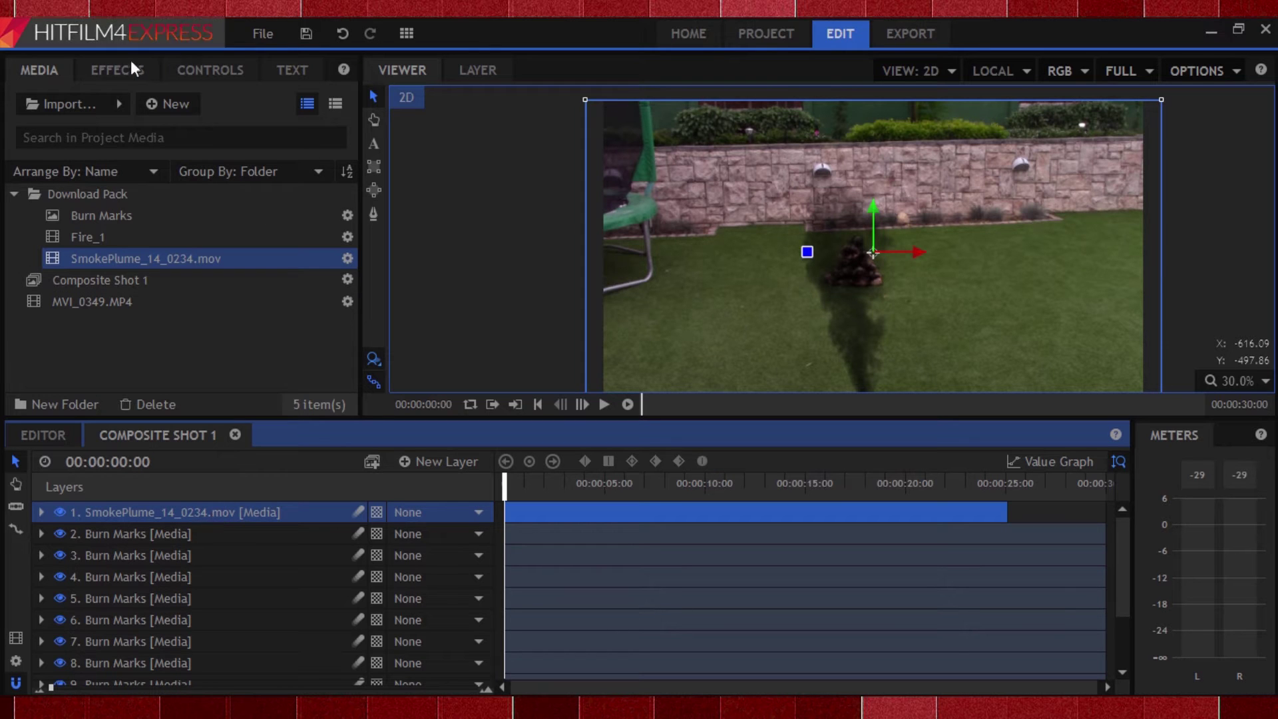
left_click(166, 69)
left_click(6, 202)
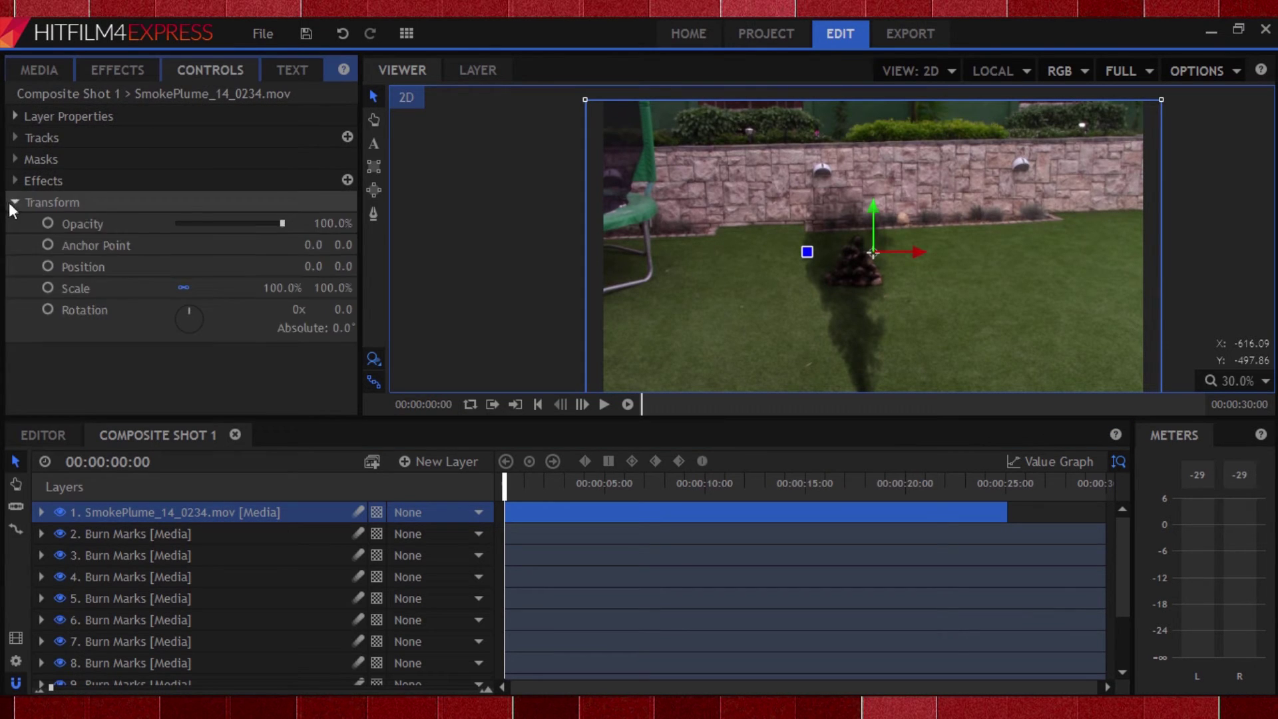
left_click(348, 223)
type("85")
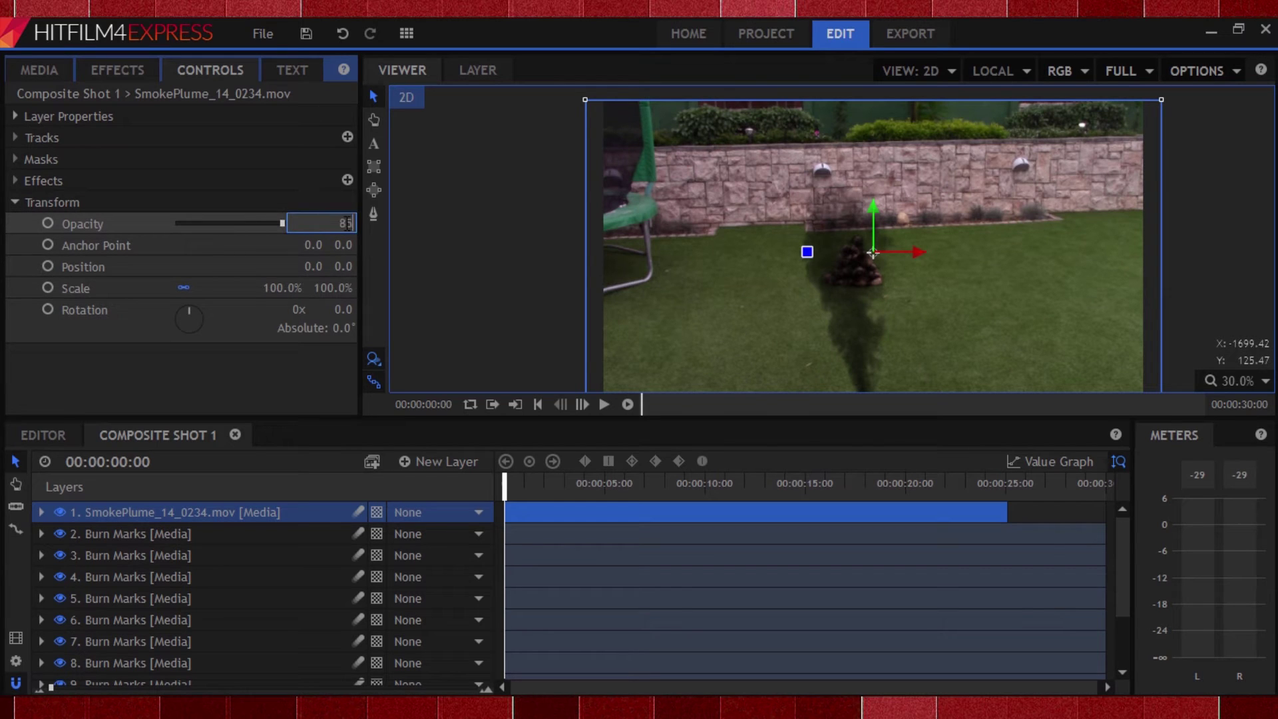
key("Return")
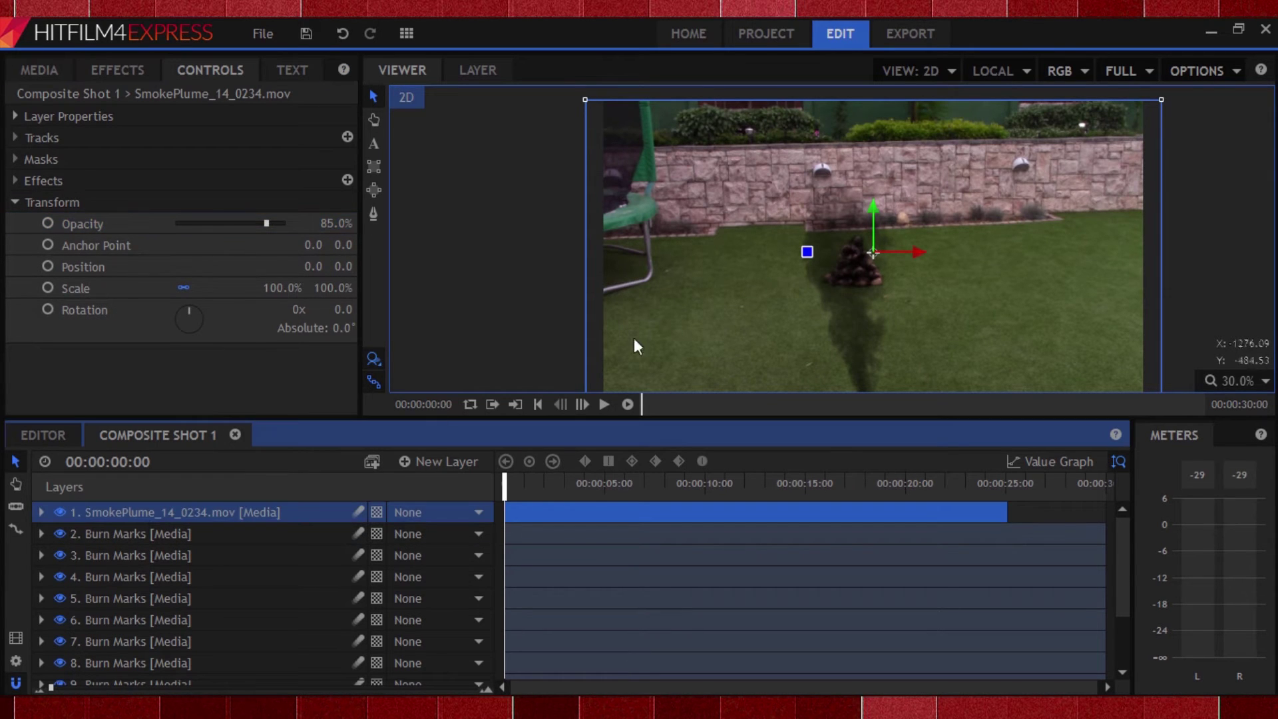
Enlarge the smoke to 107% scale and raise it above the rock pile.
left_click_drag(877, 238, 869, 146)
left_click_drag(285, 287, 865, 145)
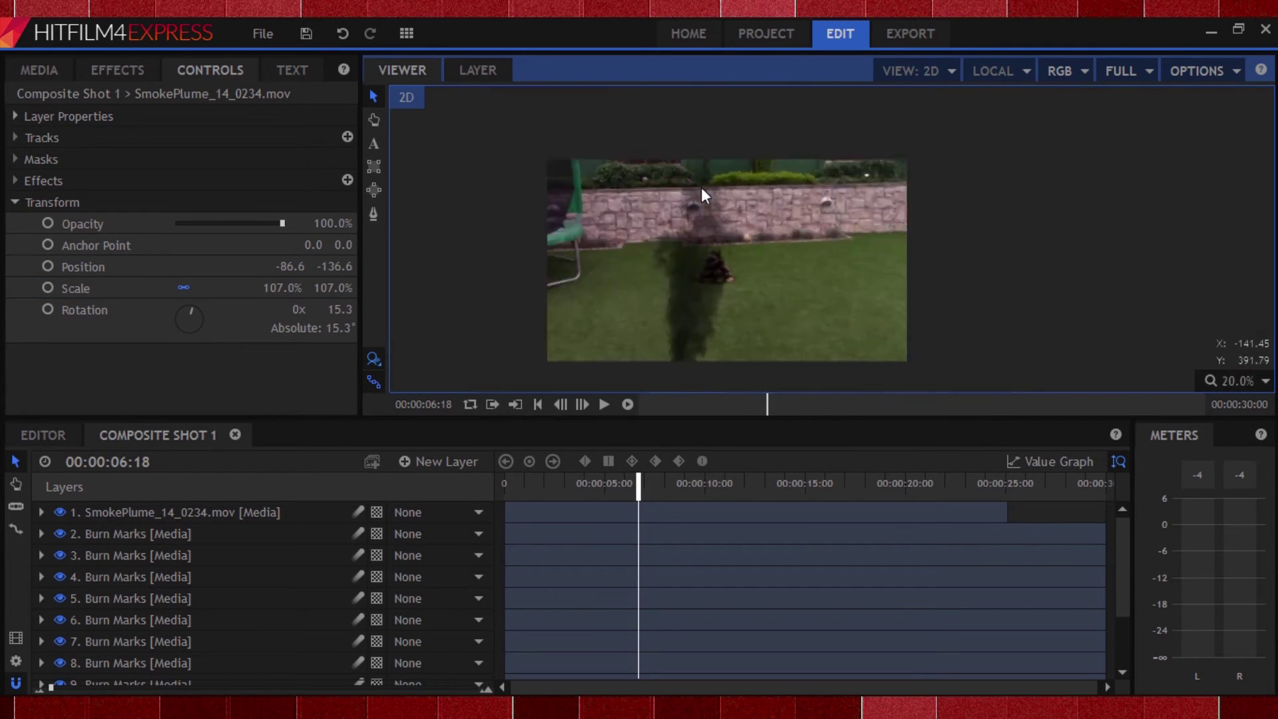
scroll(701, 186, "up", 1)
left_click_drag(824, 123, 831, 95)
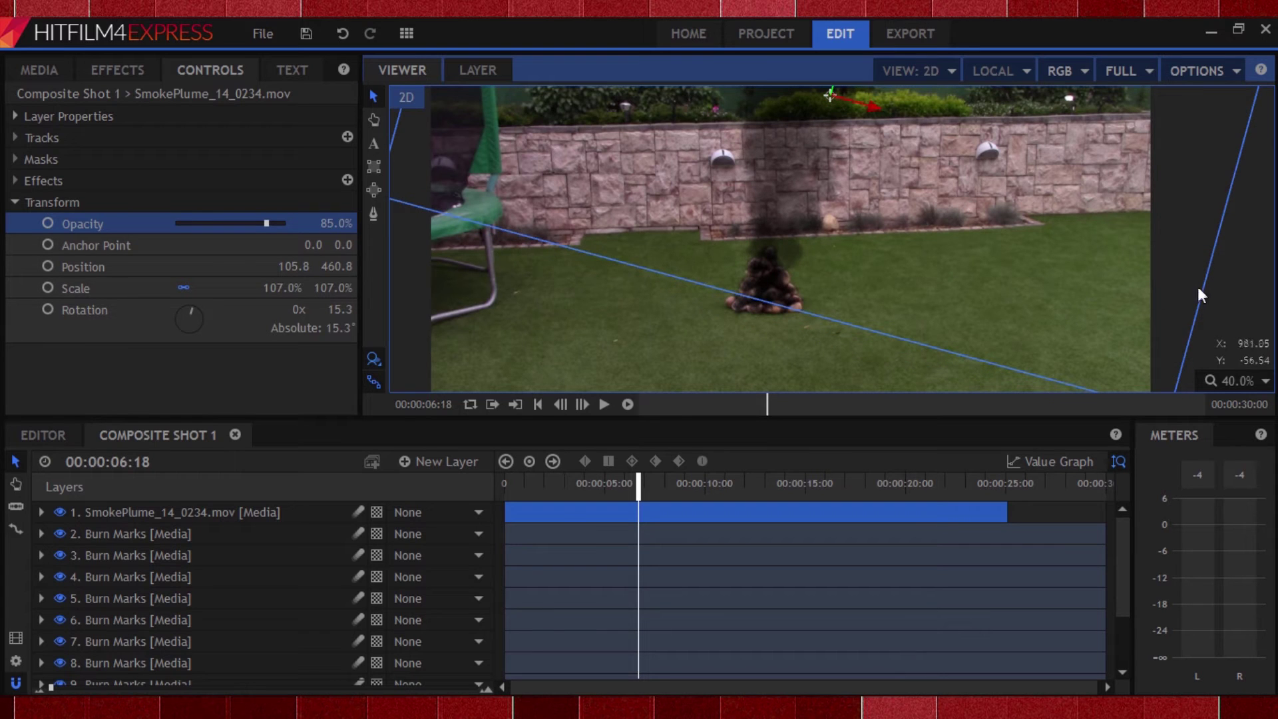
left_click(49, 71)
Add Fire_1 as a layer and apply the Keying Demult effect to remove its black.
left_click_drag(53, 237, 513, 492)
left_click(516, 496)
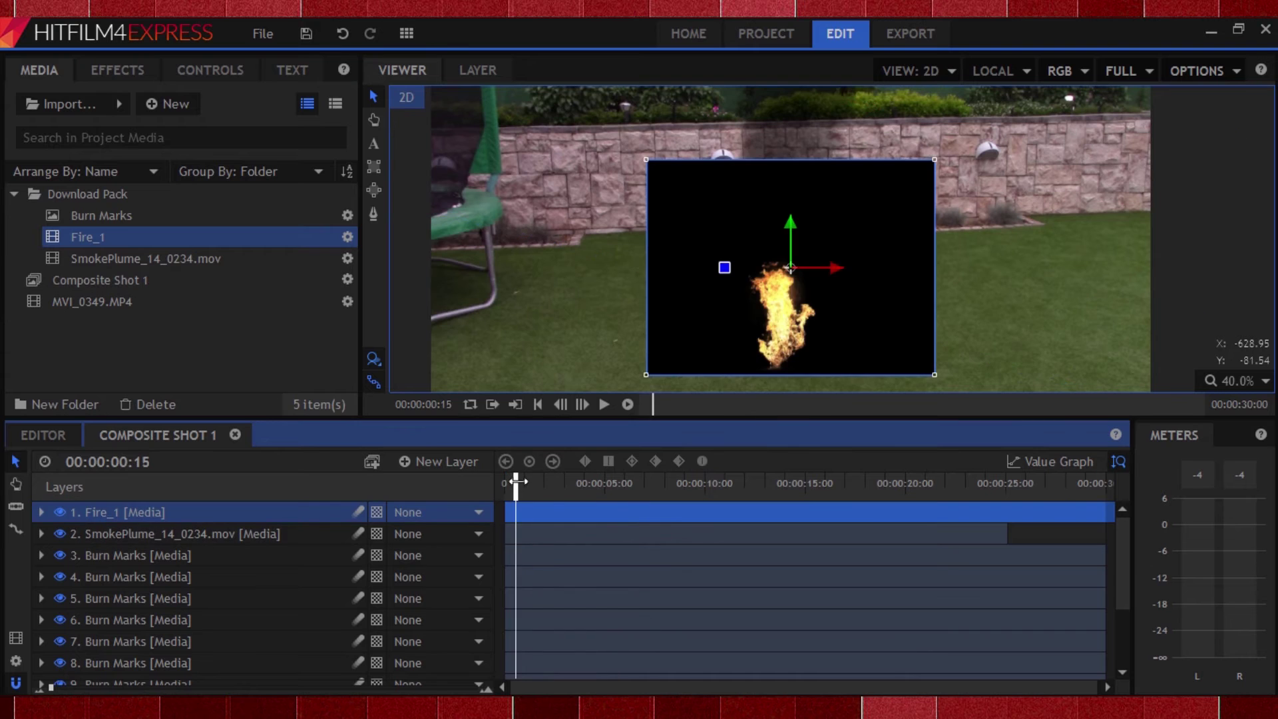
left_click(107, 73)
left_click(100, 104)
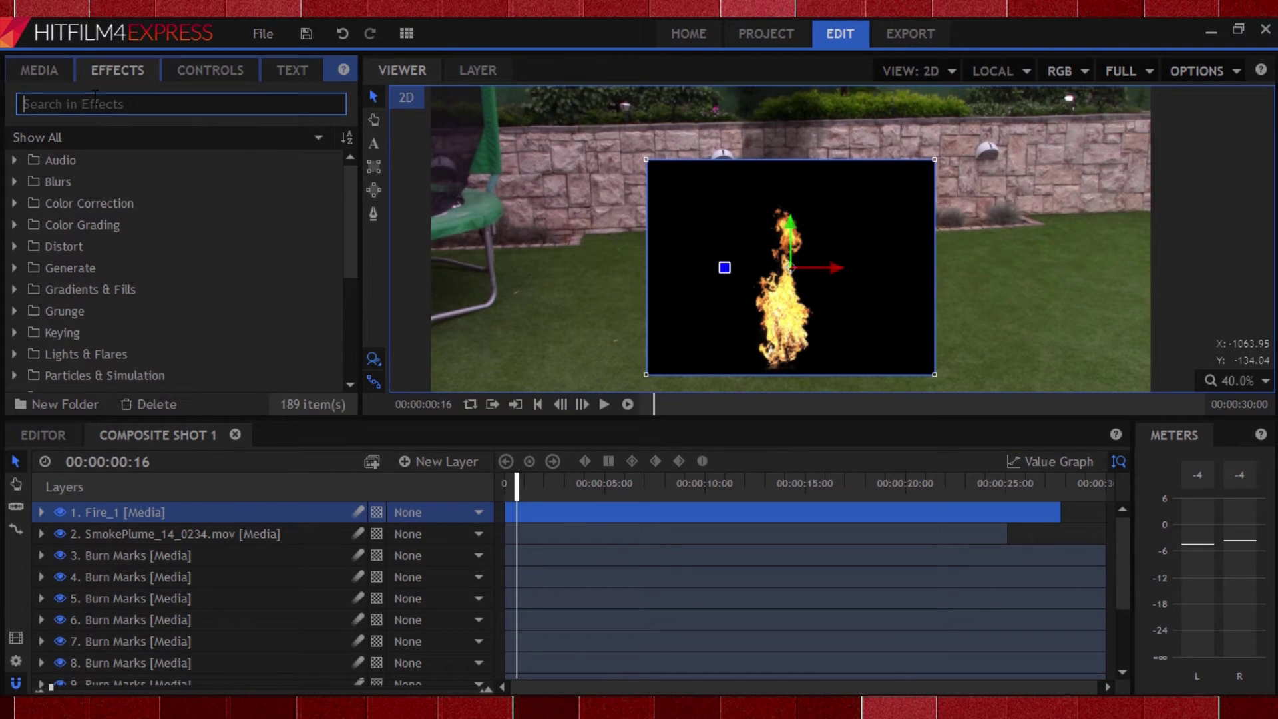
left_click(14, 332)
scroll(47, 329, "down", 3)
left_click_drag(53, 241, 38, 512)
left_click(41, 511)
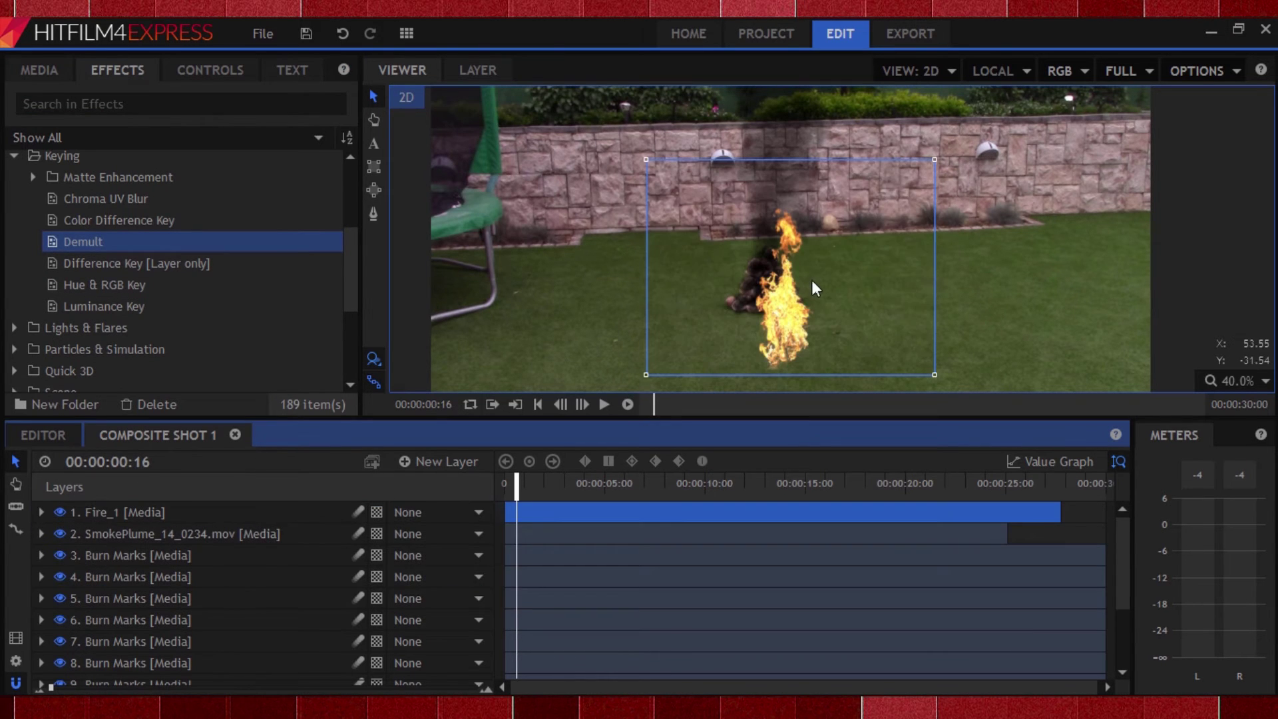
Apply the Color Correction Curves effect to the Fire_1 layer.
left_click(193, 70)
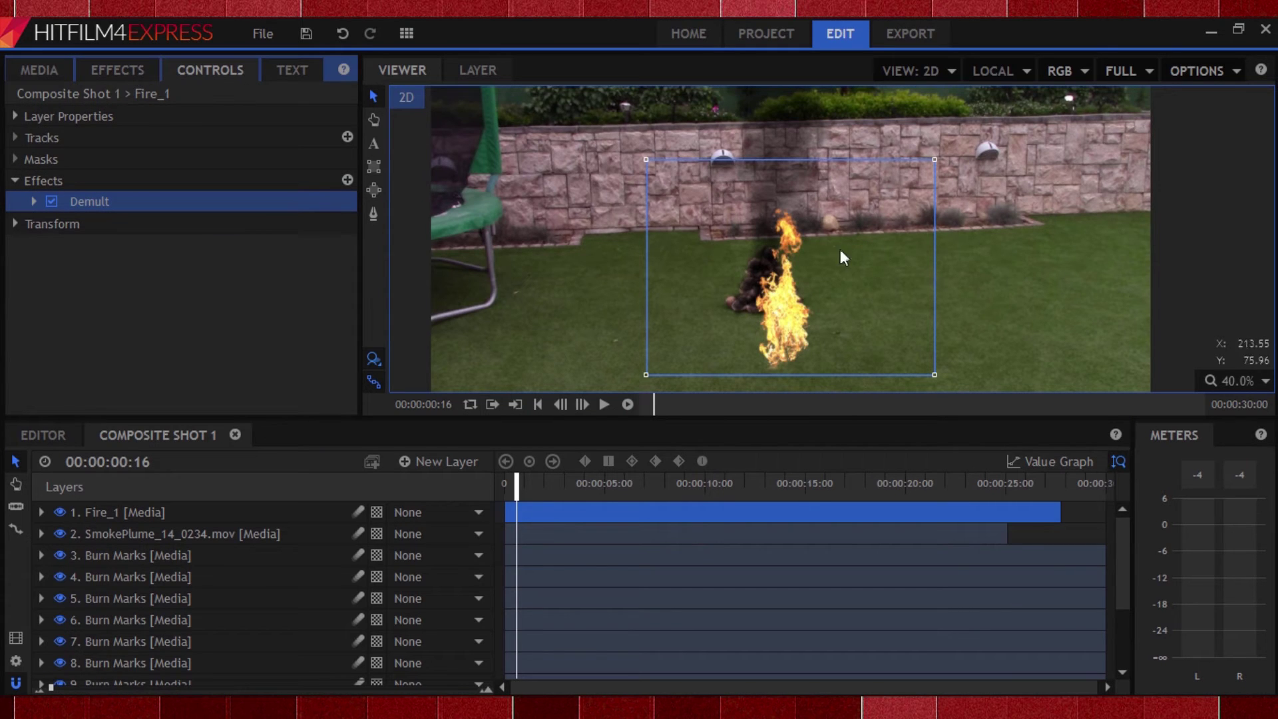
left_click(107, 72)
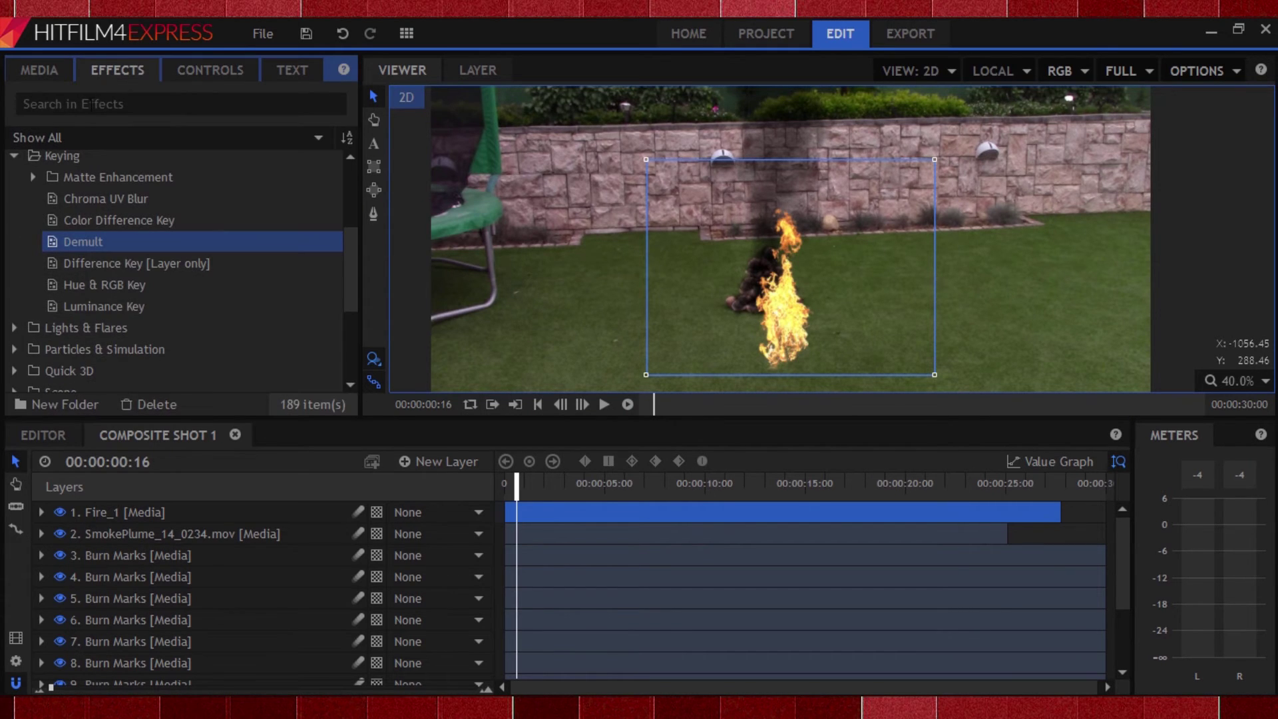
left_click(14, 155)
scroll(11, 192, "up", 3)
left_click(14, 203)
scroll(87, 278, "down", 3)
left_click_drag(55, 255, 178, 505)
left_click(41, 512)
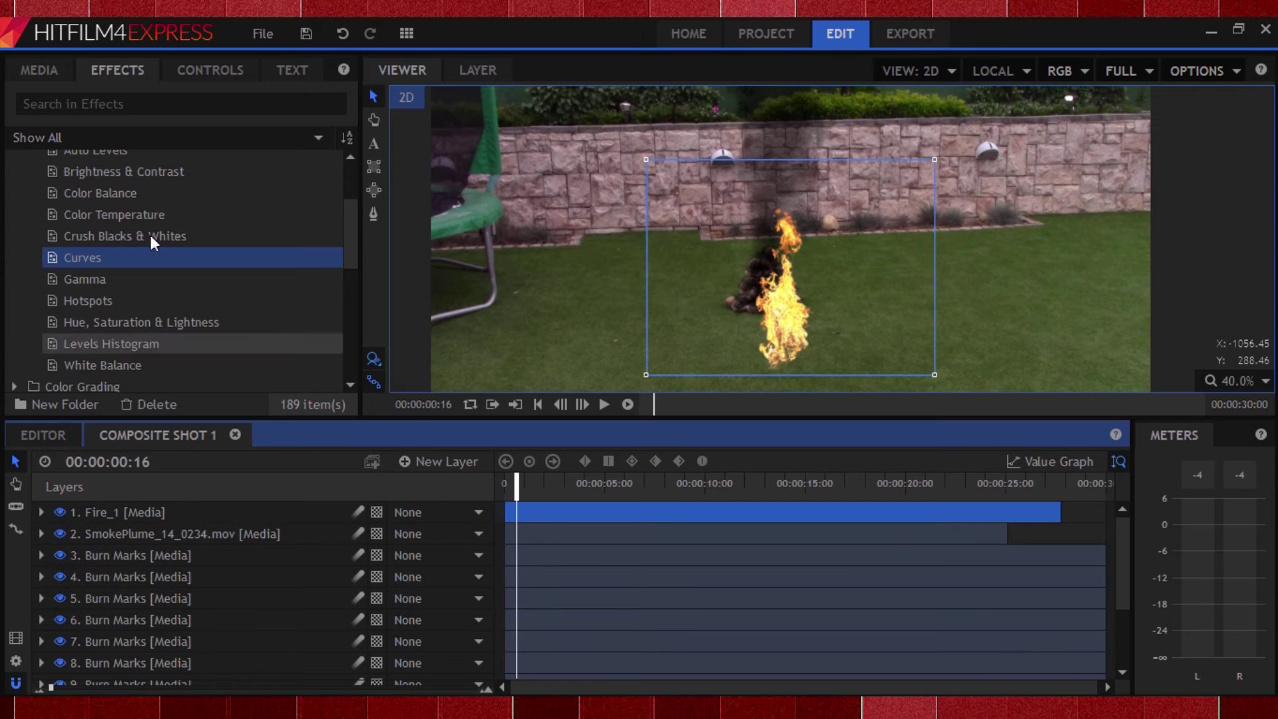
Switch Curves to the Alpha channel and bow the curve upward to thicken the fire.
left_click(192, 73)
left_click(35, 222)
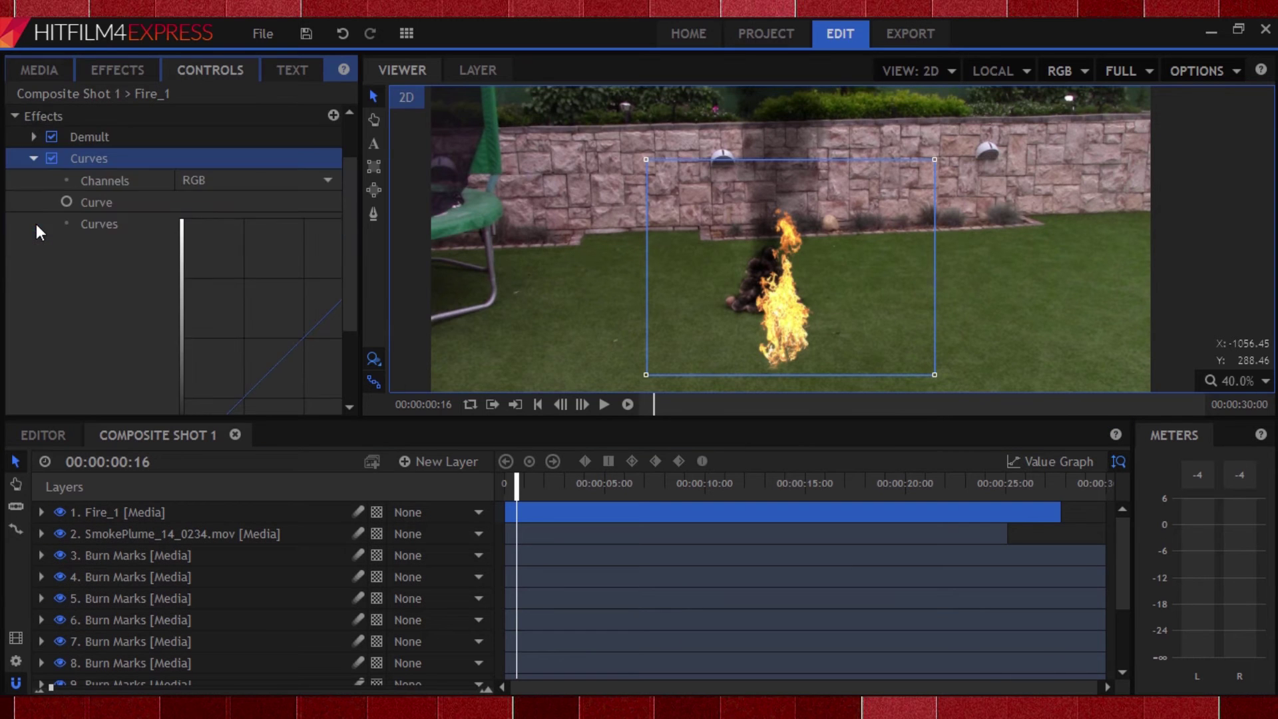
scroll(227, 158, "down", 3)
left_click(232, 115)
left_click(214, 210)
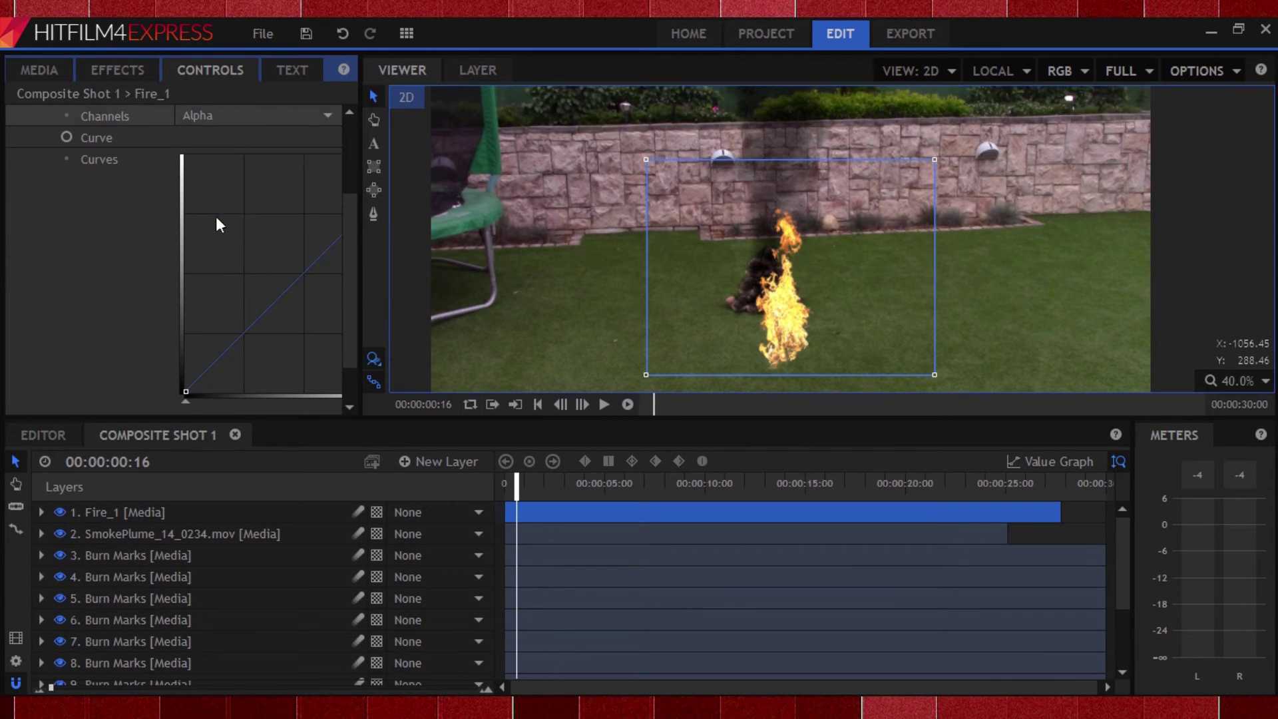
left_click_drag(293, 280, 275, 267)
scroll(7, 212, "up", 3)
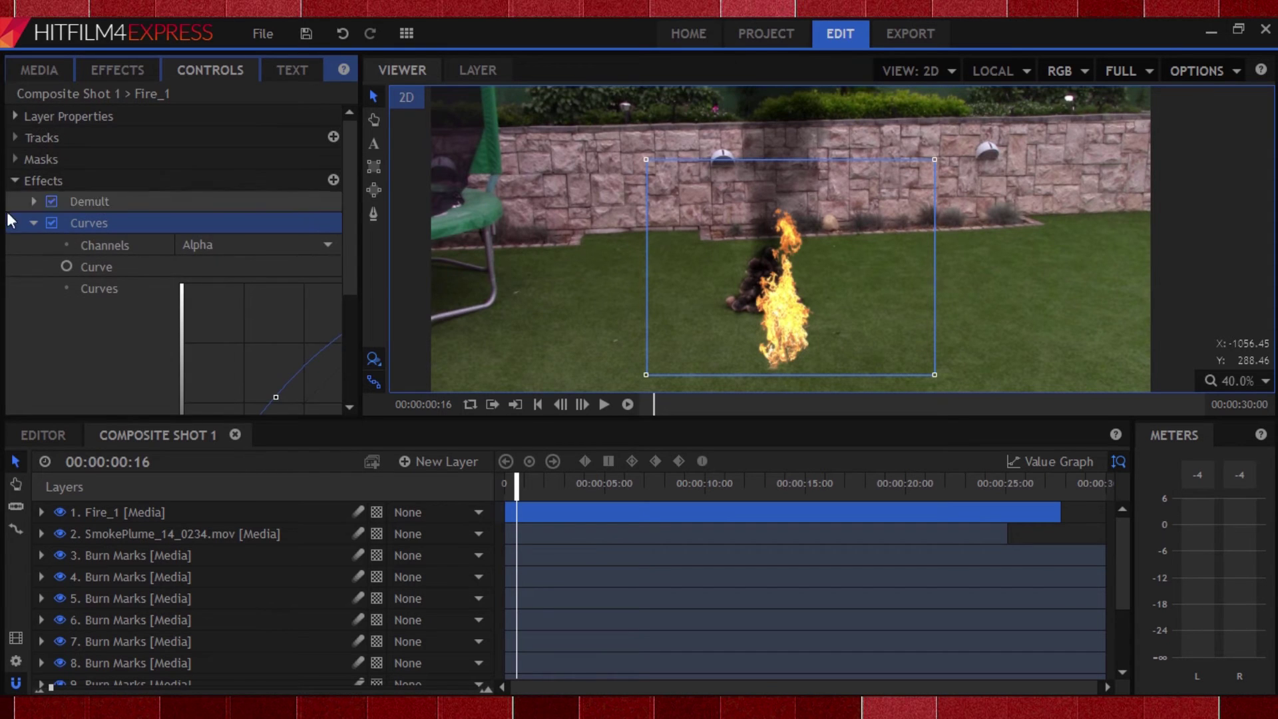
left_click(31, 224)
left_click(15, 180)
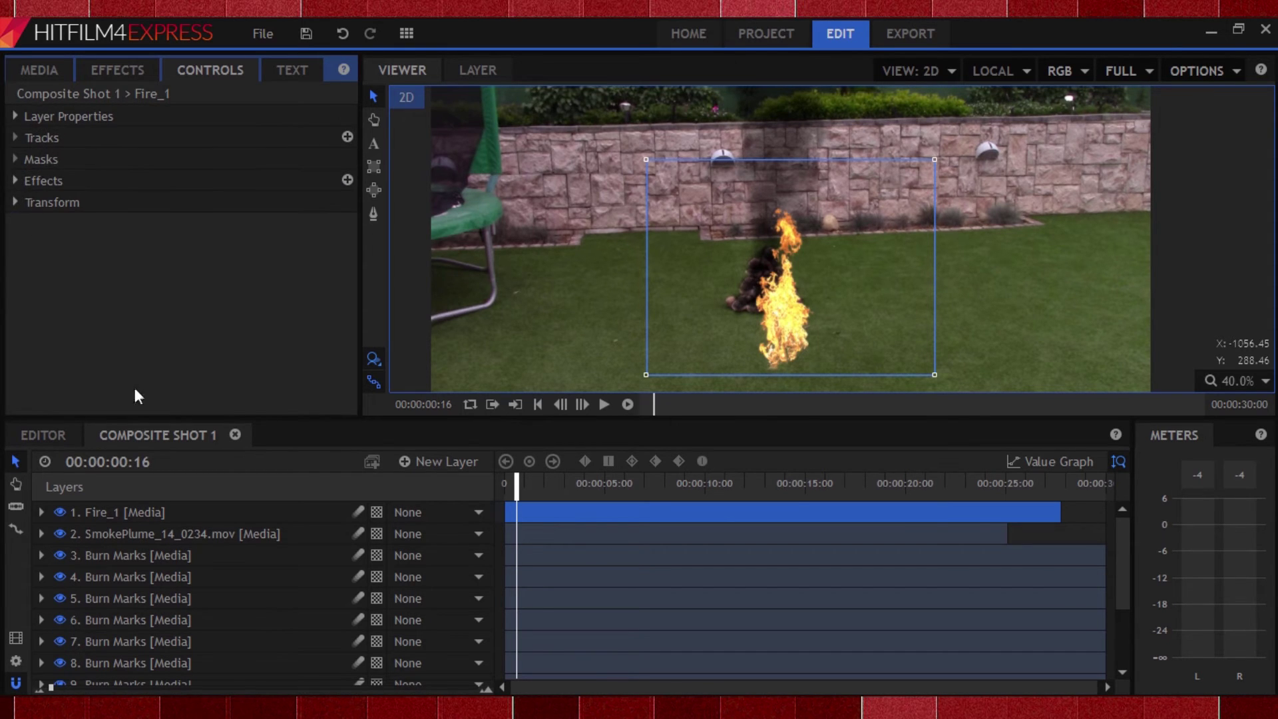
Set the Fire_1 layer's blend mode to Add.
left_click(152, 509)
right_click(152, 508)
mouse_move(308, 80)
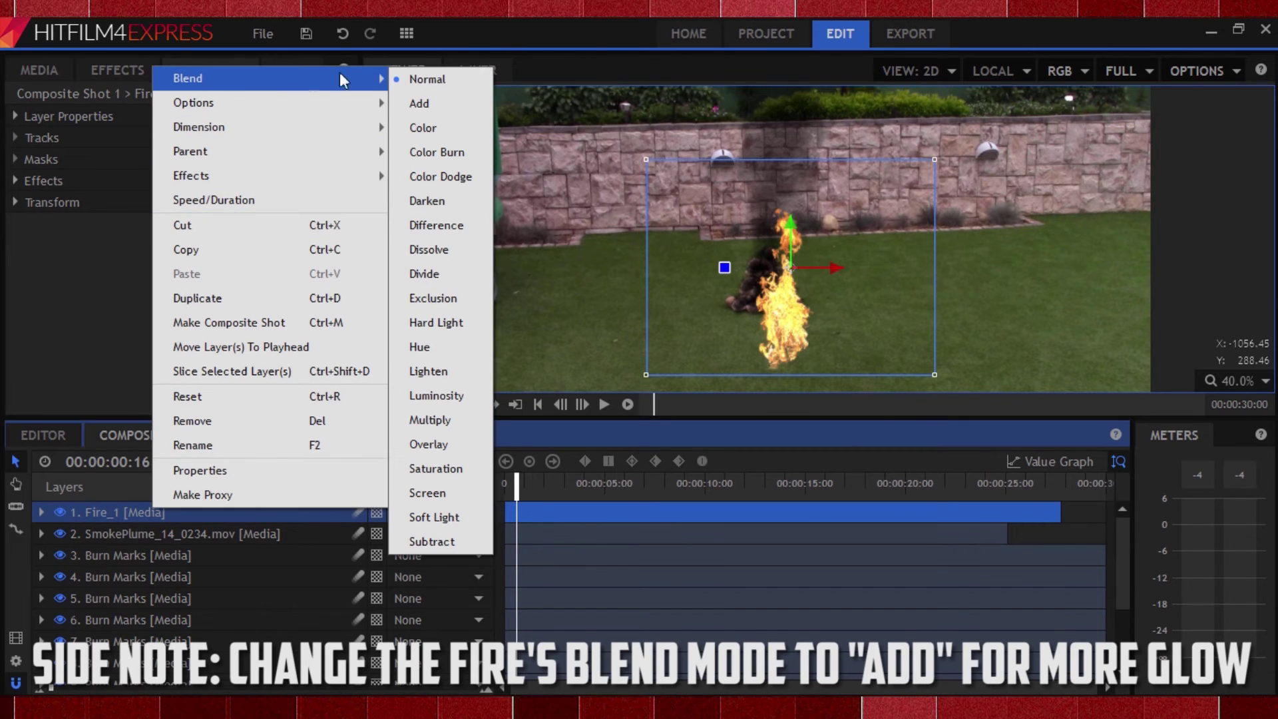
left_click(434, 103)
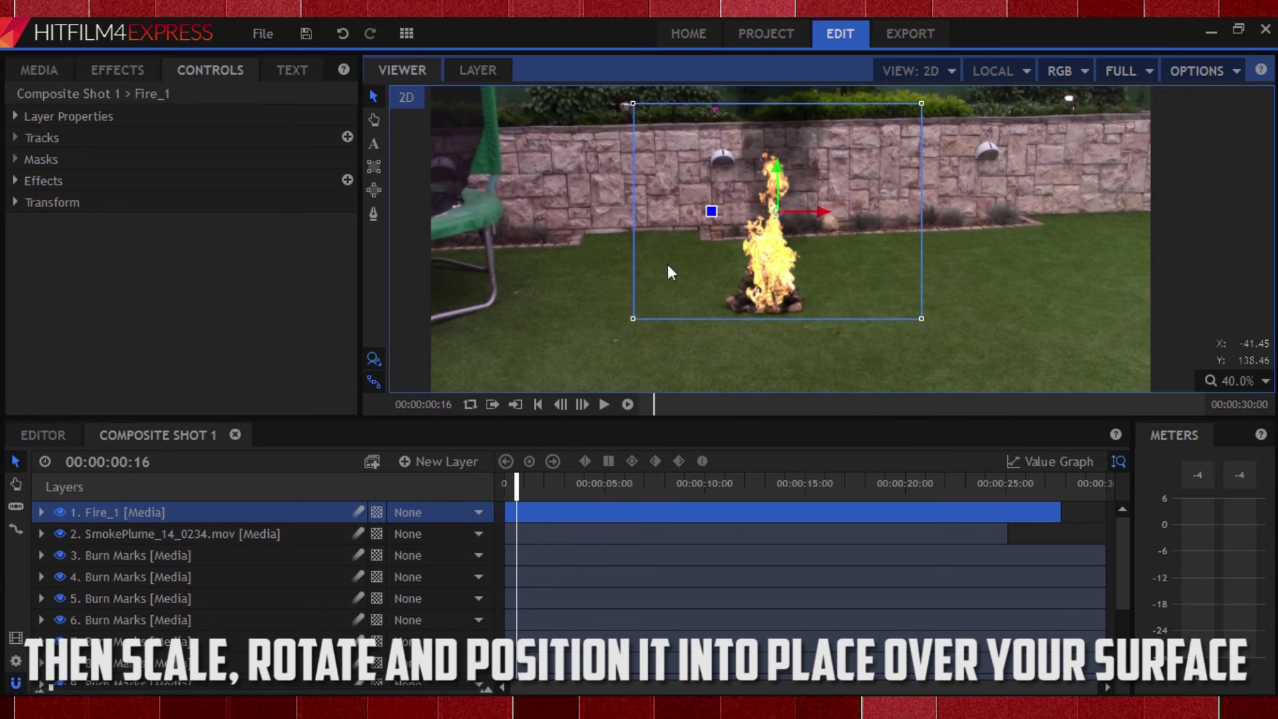
Scale the fire to 146% and raise it higher over the rock pile.
left_click(12, 200)
left_click_drag(284, 288, 346, 287)
left_click_drag(776, 210, 776, 161)
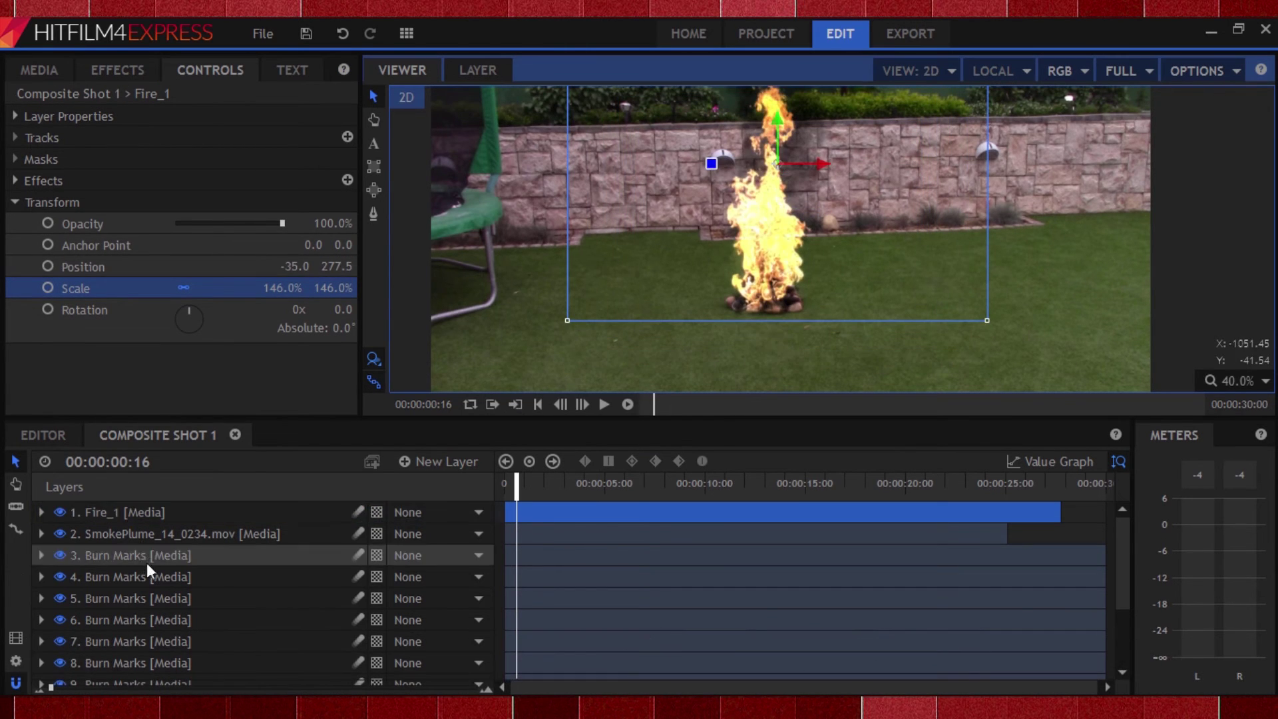
left_click(137, 518)
Duplicate Fire_1 and apply a Blur effect to the top copy.
key("ctrl+d")
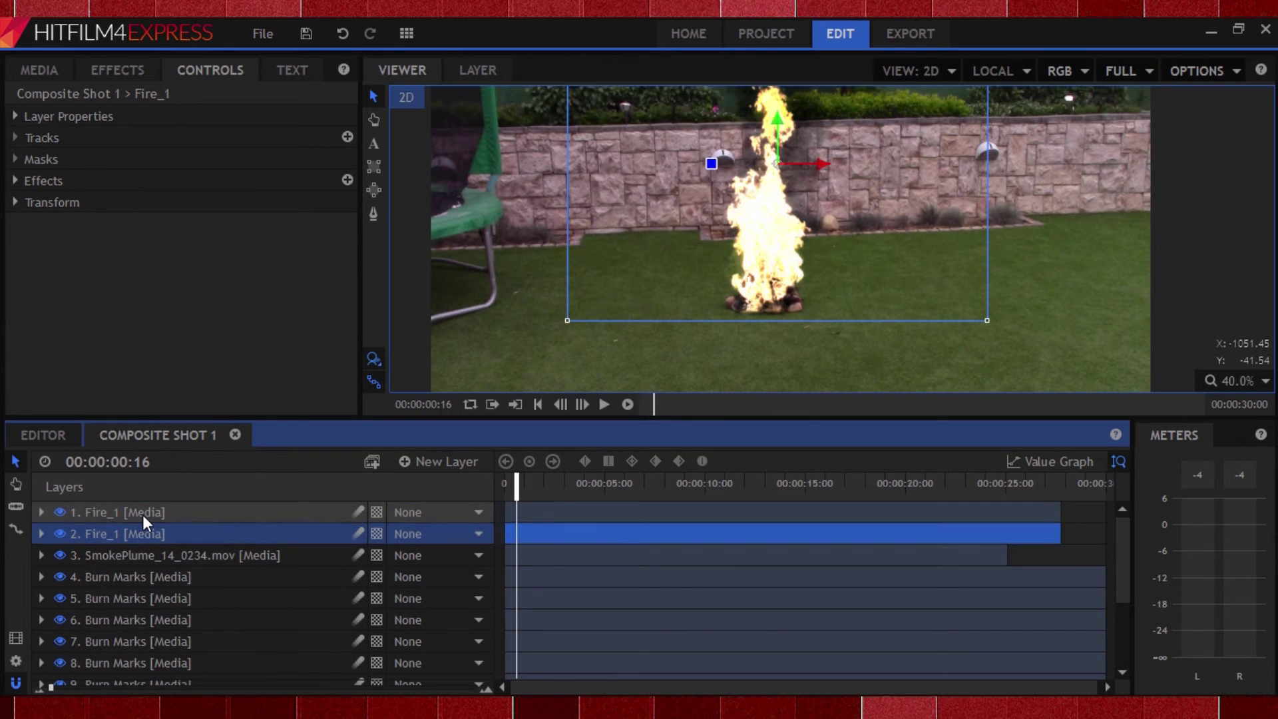
left_click(118, 69)
scroll(31, 218, "up", 3)
left_click(12, 203)
left_click(14, 181)
left_click_drag(67, 225, 37, 512)
left_click(40, 511)
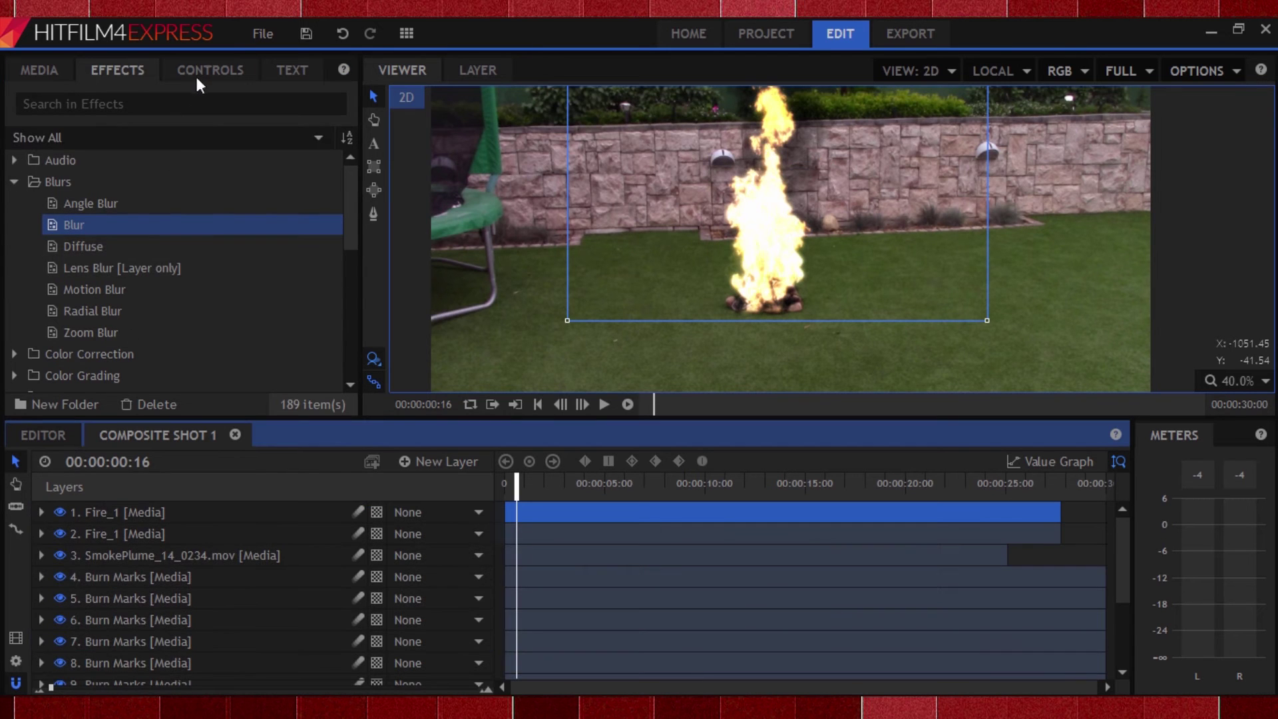
Set the Blur radius to about 211px and turn off Clamp to Edge.
left_click(194, 78)
left_click(33, 244)
left_click(316, 266)
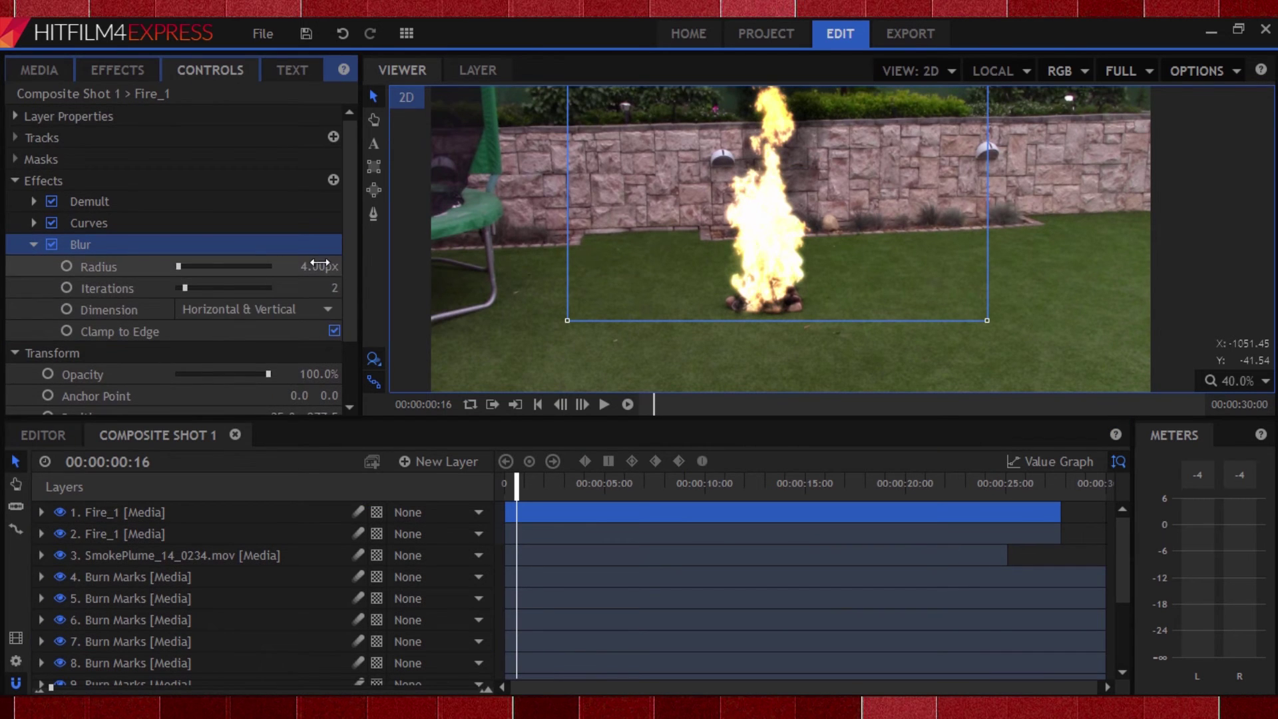
type("99")
key("Return")
left_click_drag(316, 266, 339, 266)
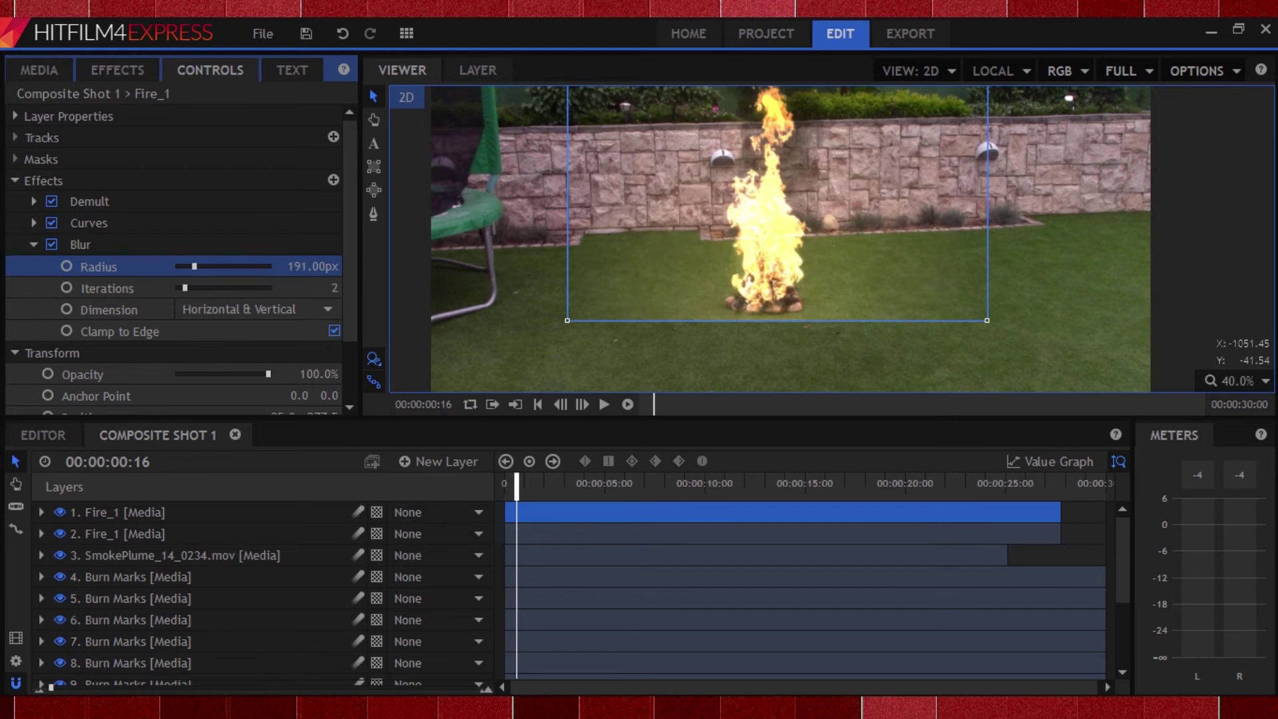
left_click(334, 330)
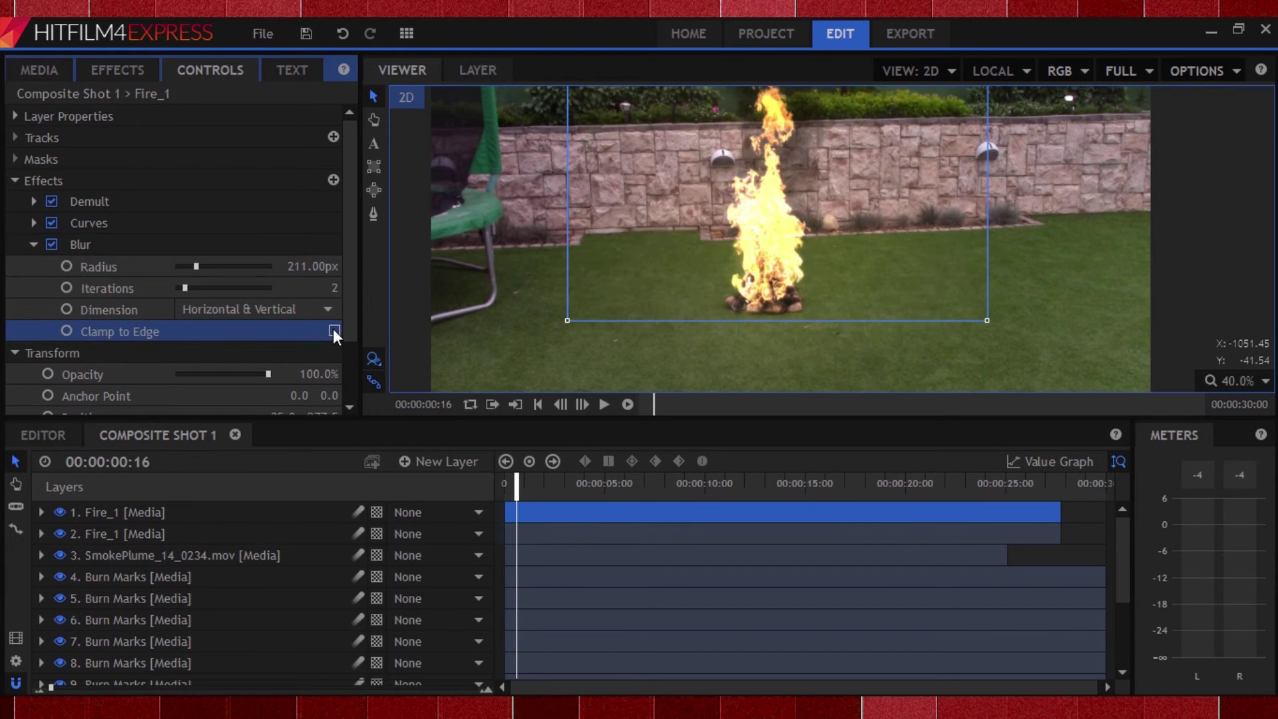
left_click(1236, 248)
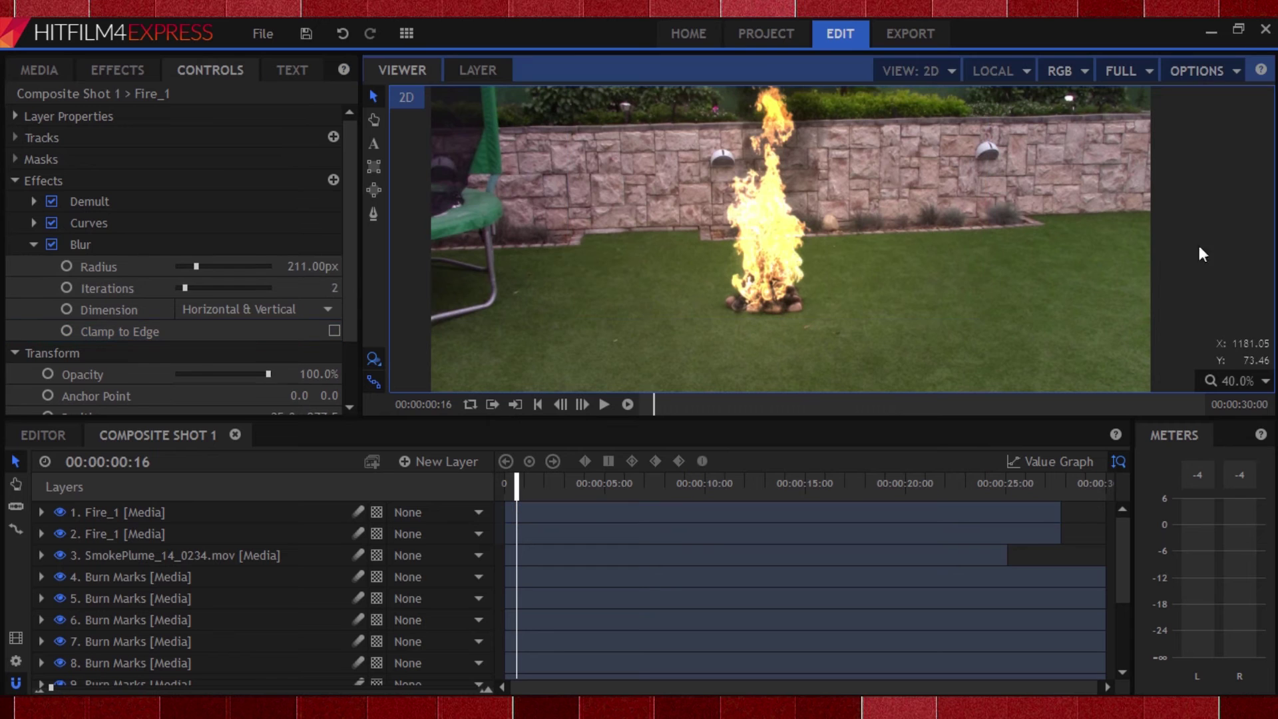
left_click(34, 245)
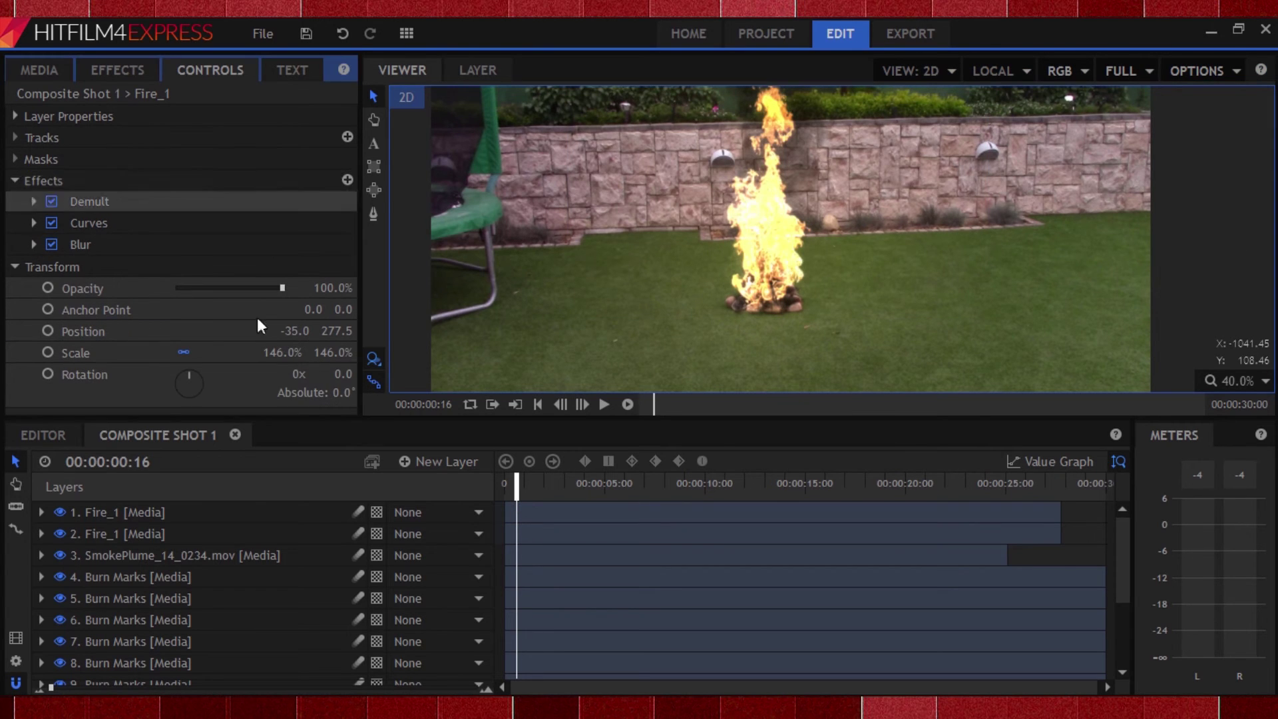
Create a new plane layer named 'Lighting' and hide it.
left_click(426, 462)
left_click(436, 483)
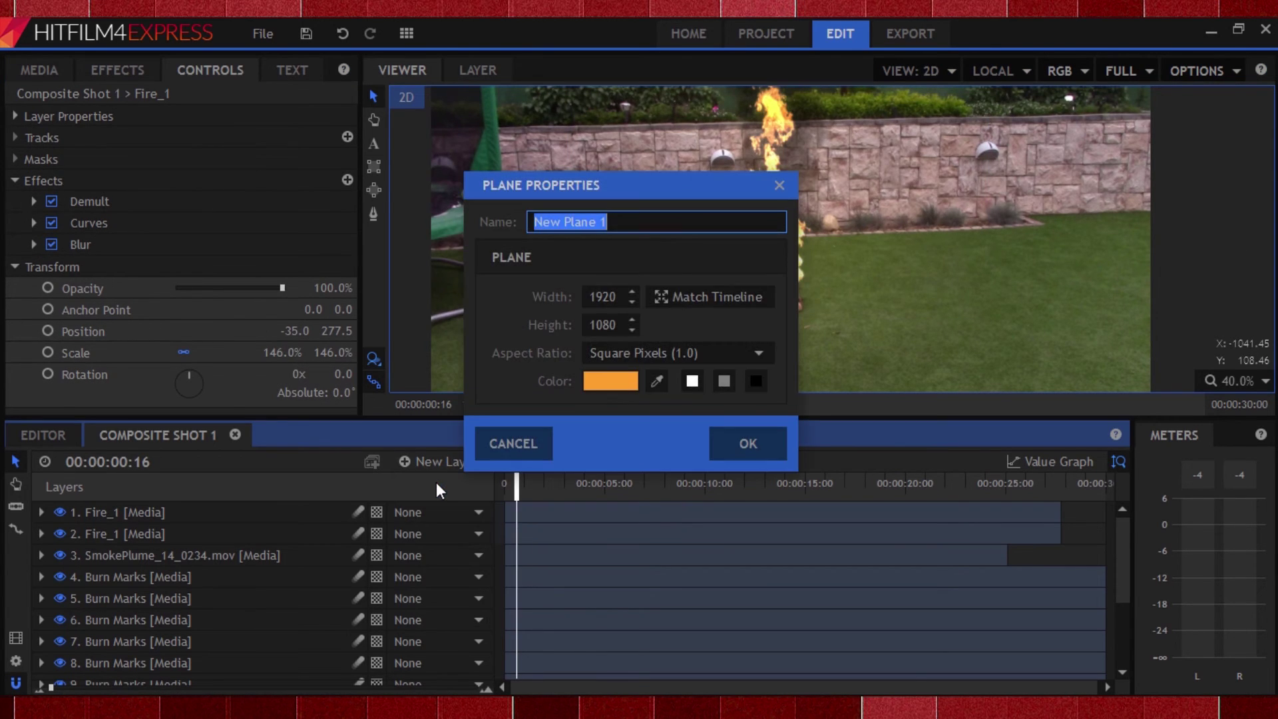
type("L")
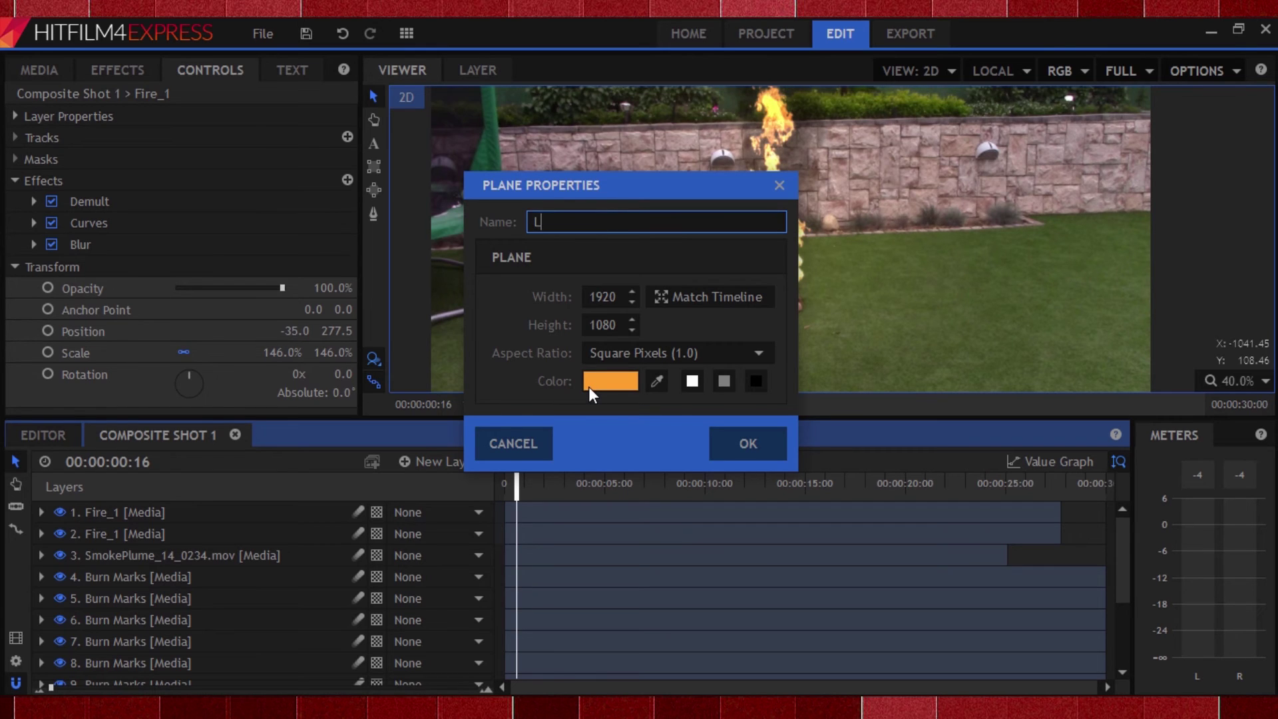
type("ighting")
key("Return")
left_click(56, 513)
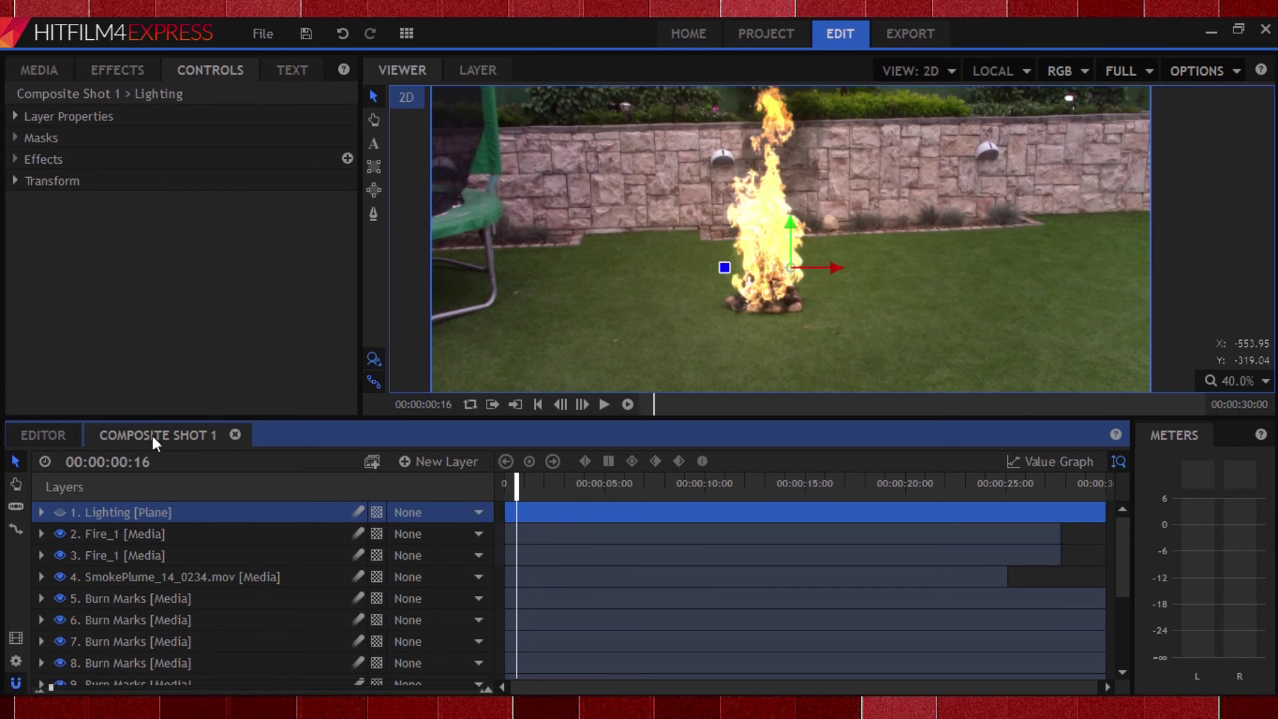
Draw a closed polygon mask around the fire's base and show the Lighting plane again.
left_click(374, 213)
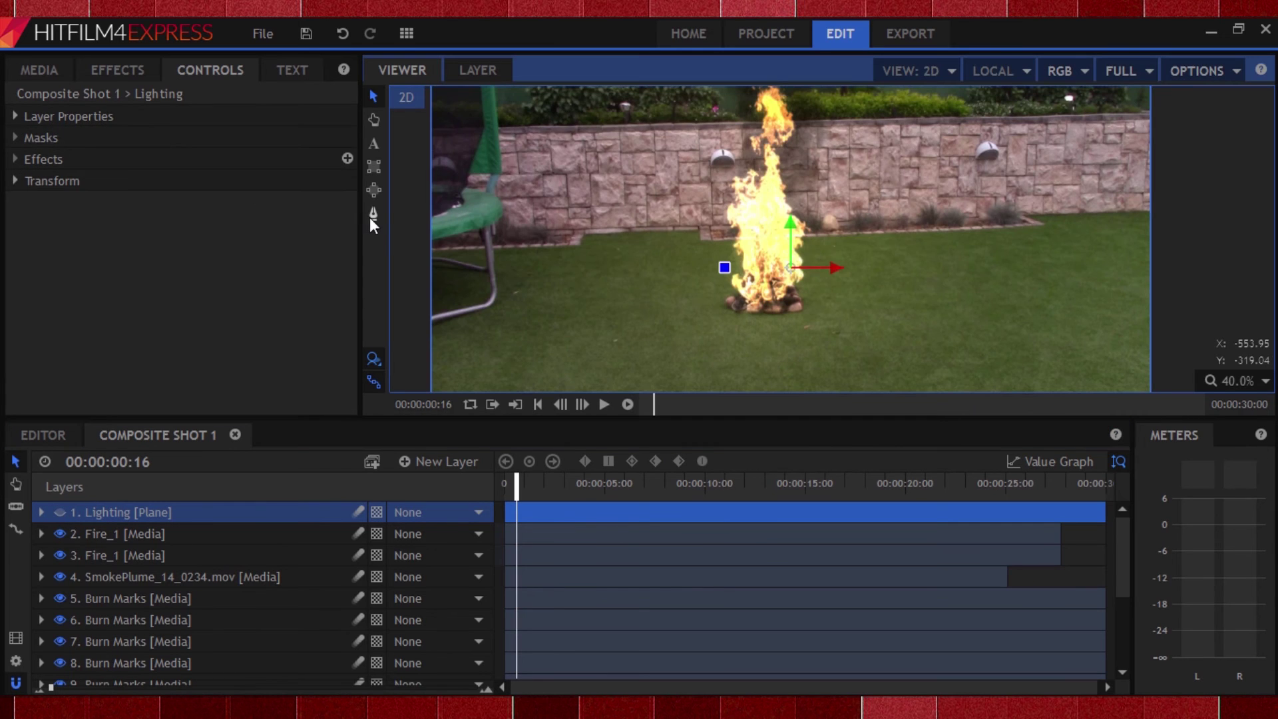
left_click(742, 252)
left_click(683, 265)
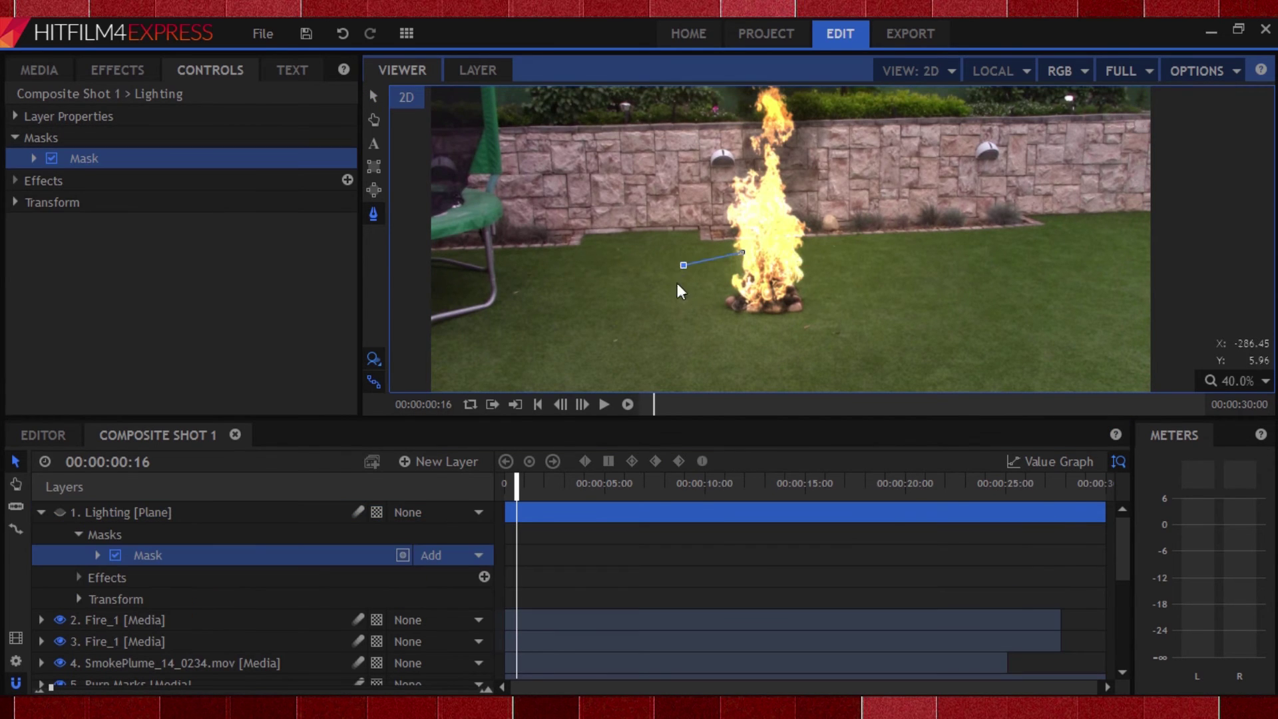
left_click(687, 327)
left_click(734, 343)
left_click(801, 336)
left_click(859, 304)
left_click(870, 281)
left_click(831, 250)
left_click(796, 245)
left_click(744, 253)
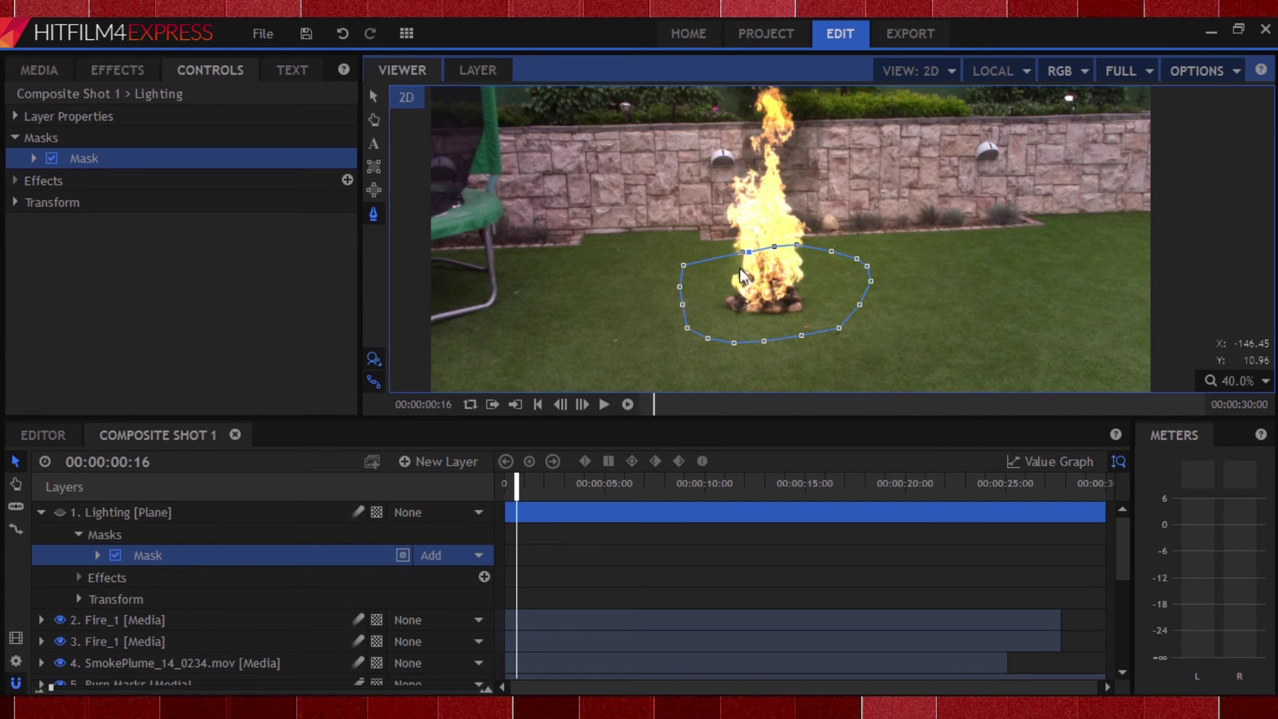
left_click(60, 513)
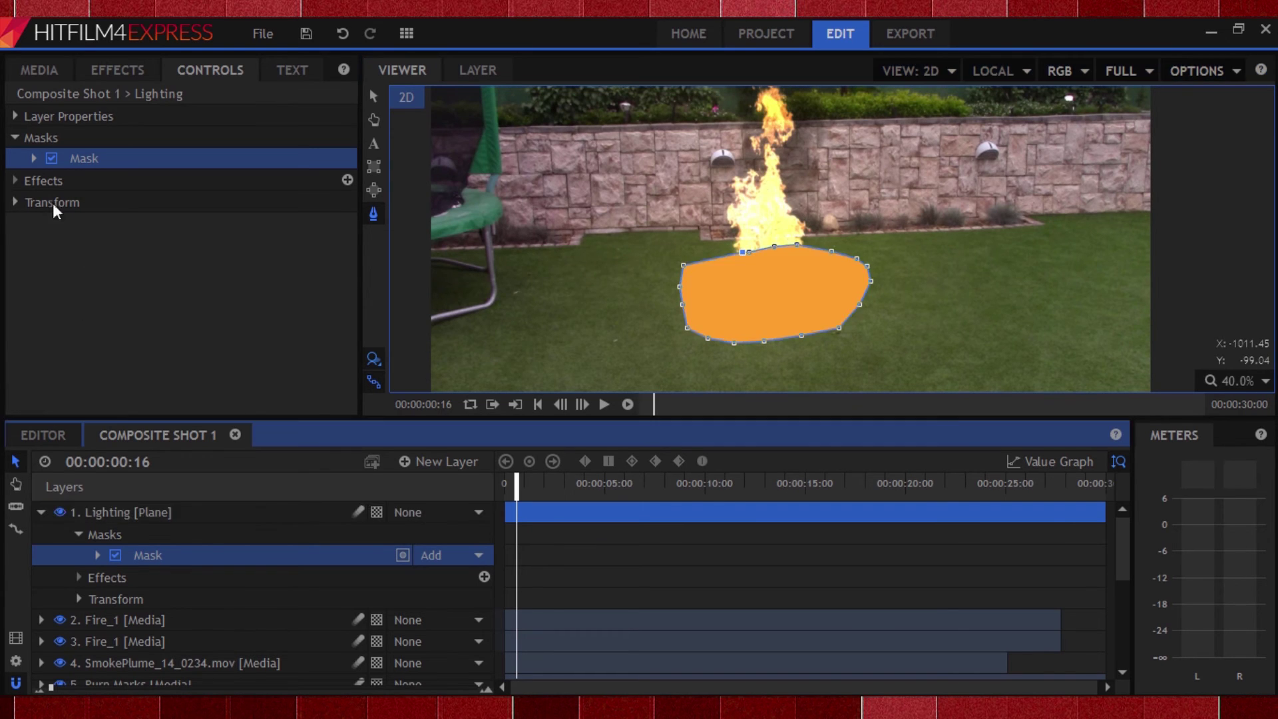
left_click(34, 158)
Feather the Lighting mask by about 282px and set the plane's opacity to 30%.
left_click(51, 224)
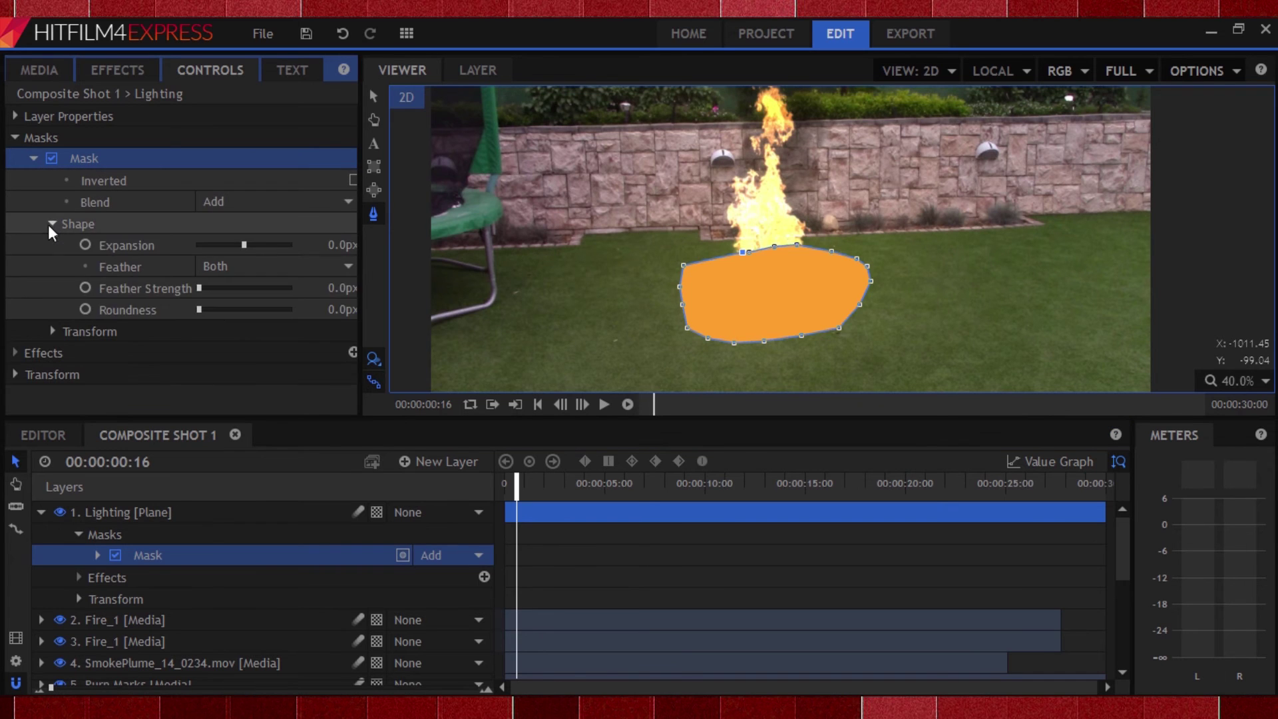
left_click_drag(333, 288, 446, 289)
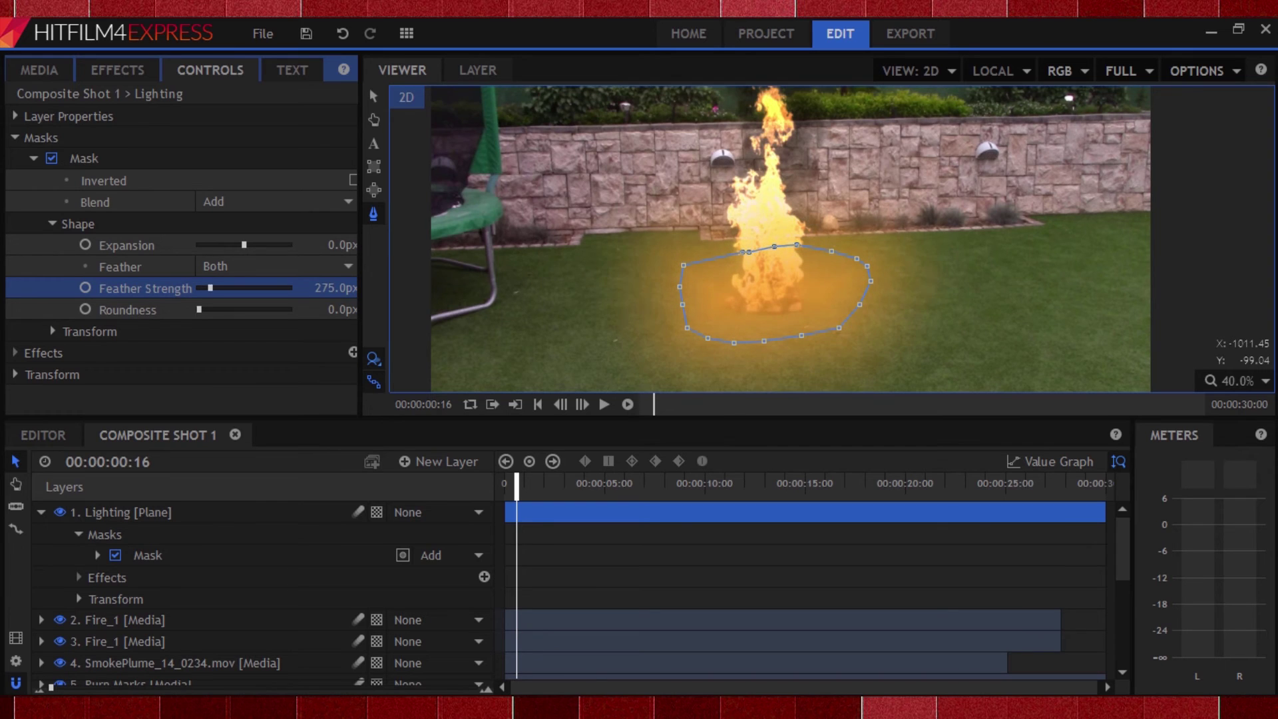
left_click(30, 158)
left_click(9, 203)
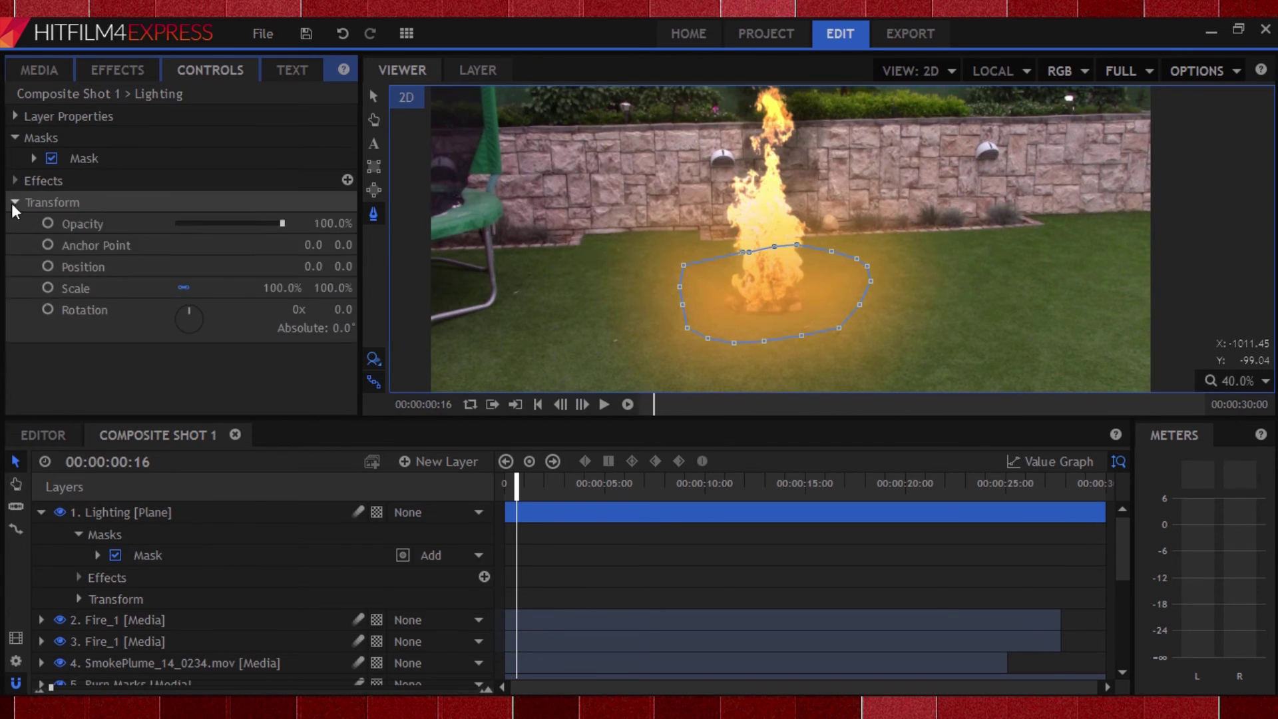
left_click_drag(245, 222, 204, 222)
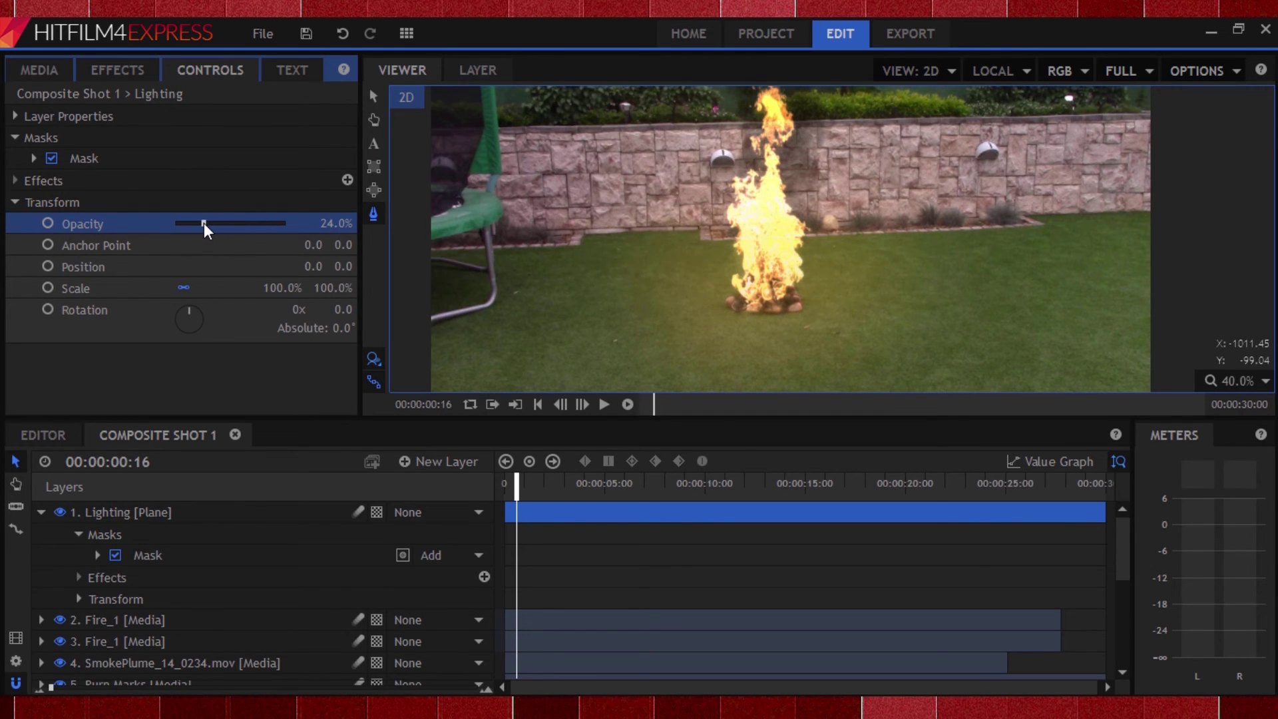
left_click(336, 223)
type("30")
key("Return")
left_click(13, 203)
Change the Lighting layer's blend mode from Normal to a different mode.
left_click(133, 512)
right_click(133, 513)
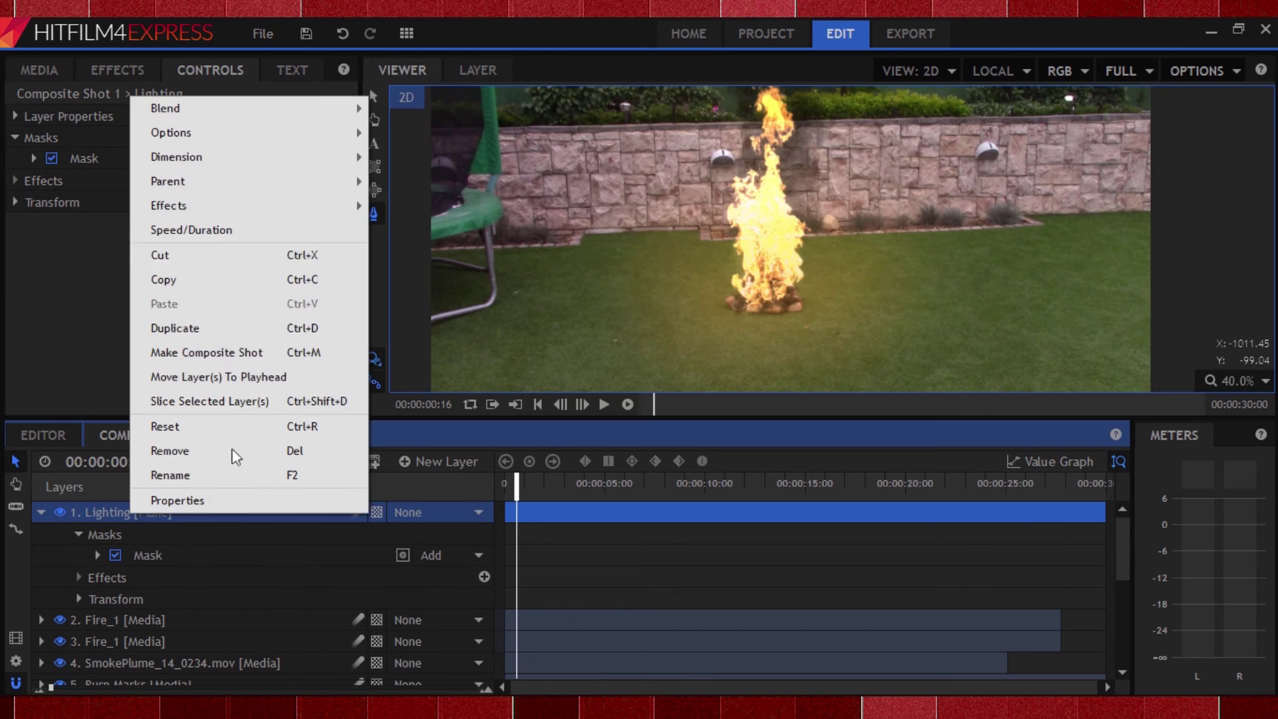
mouse_move(216, 118)
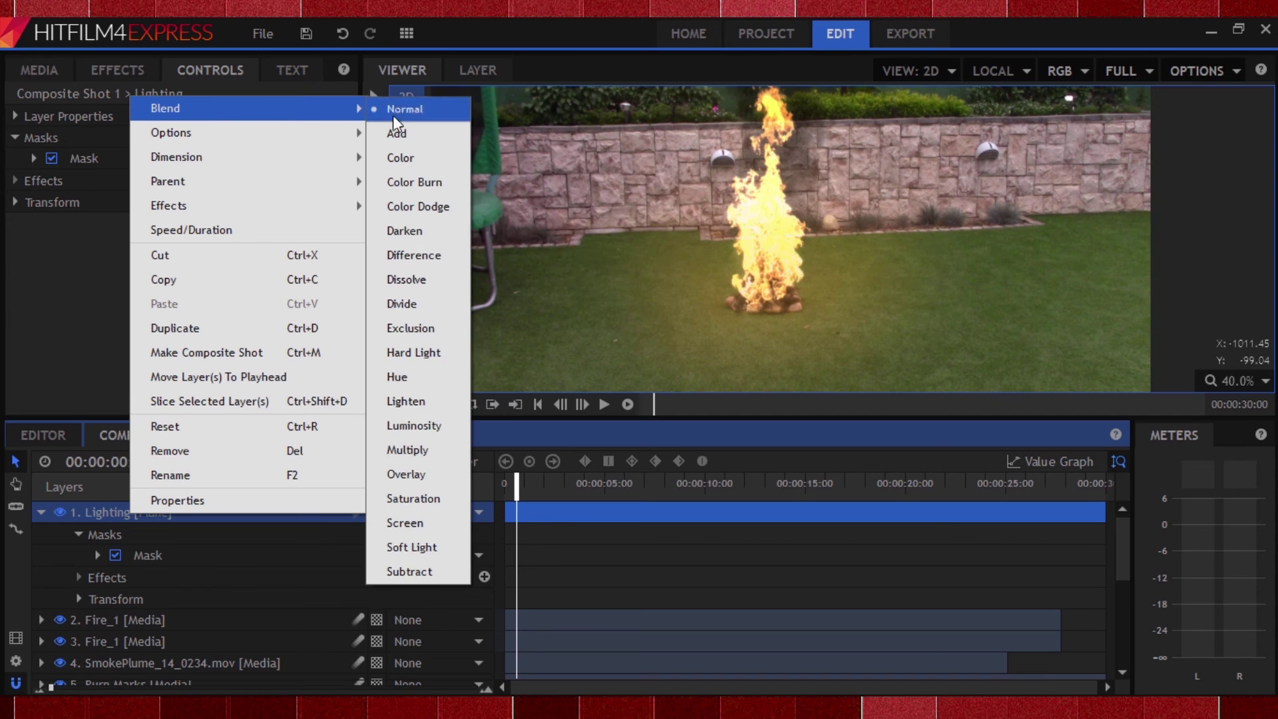
left_click(421, 470)
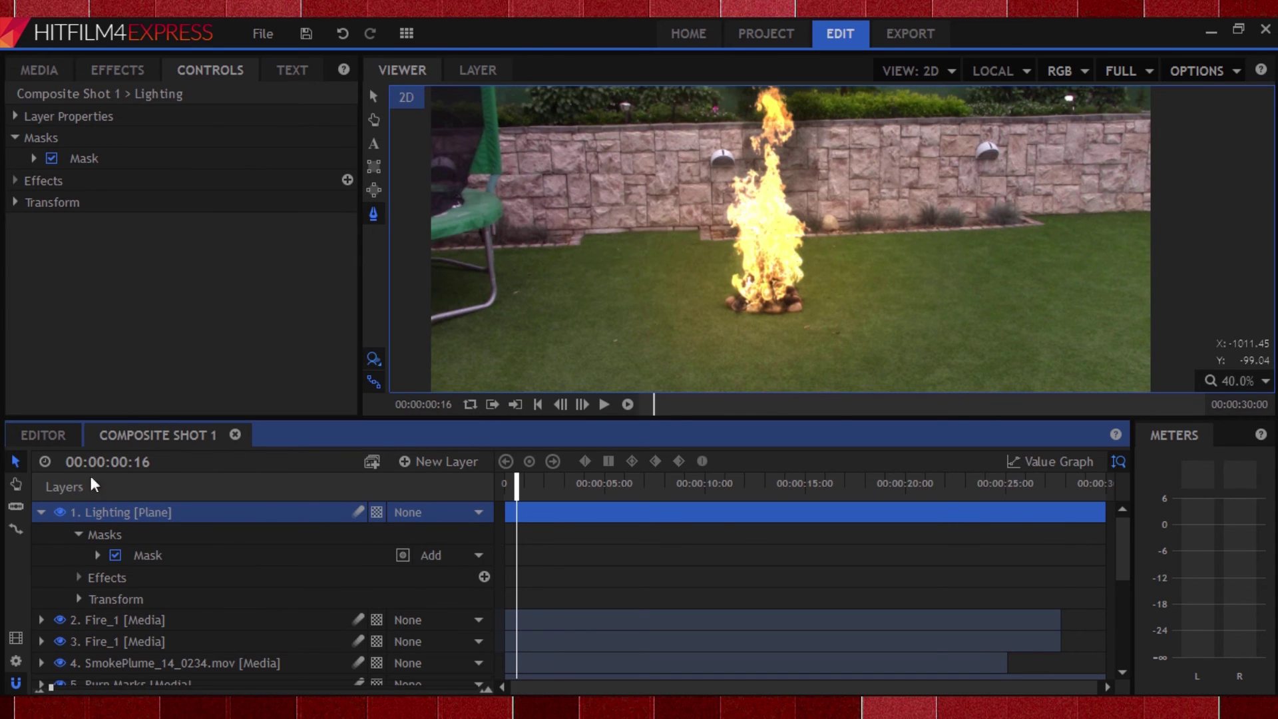
left_click(37, 513)
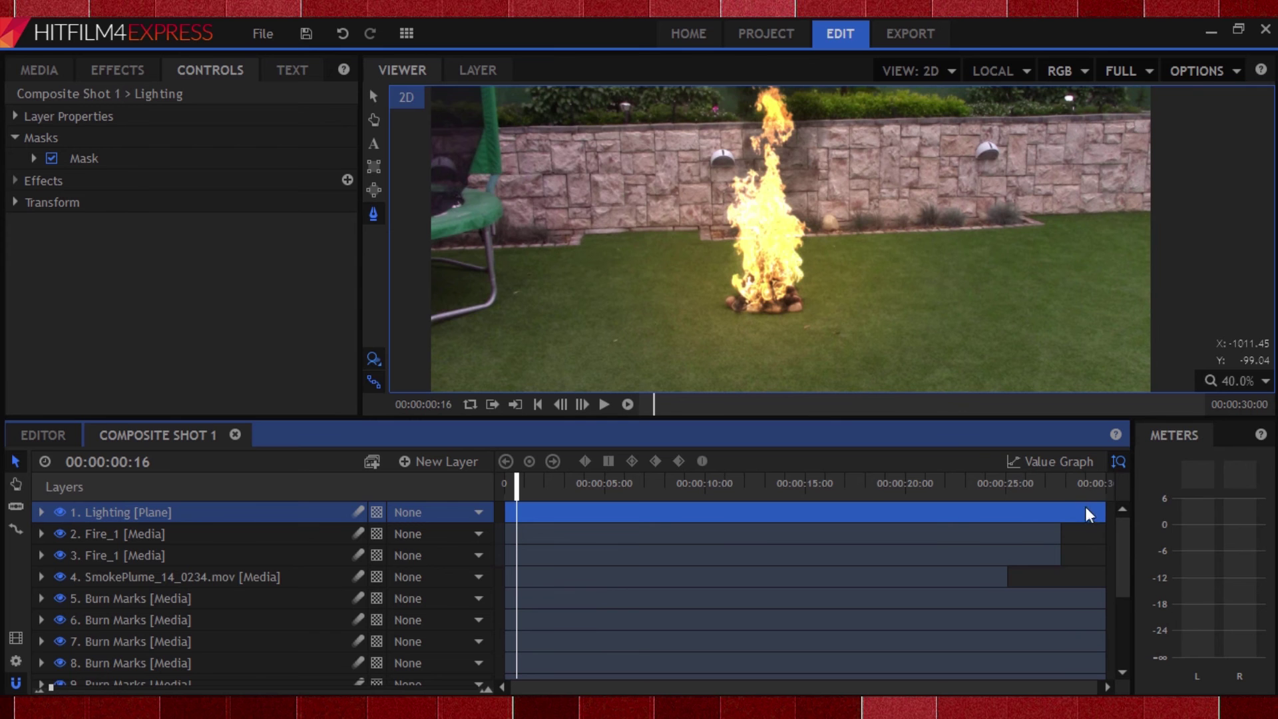